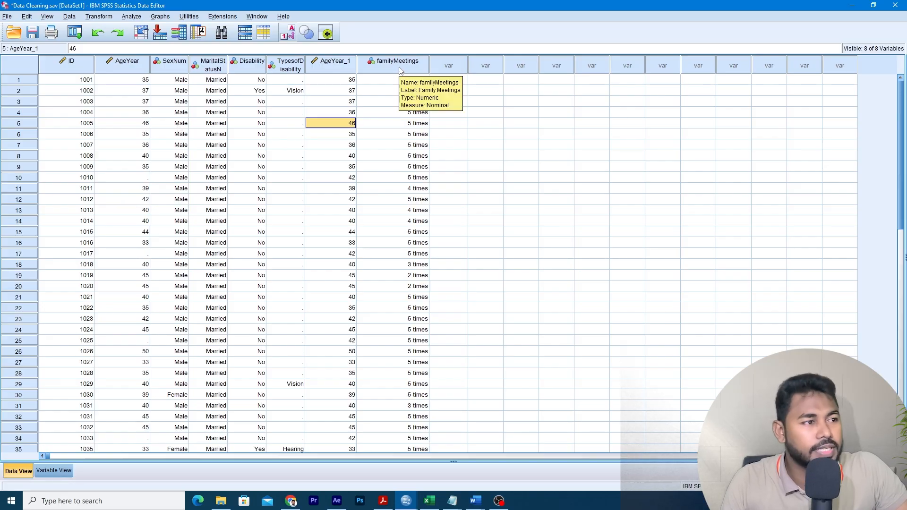
Compare the Disability and TypesofDisability values in rows 2 and 29 and the rows below for inconsistent answers
{"action": "left_click", "coordinate": [291, 136]}
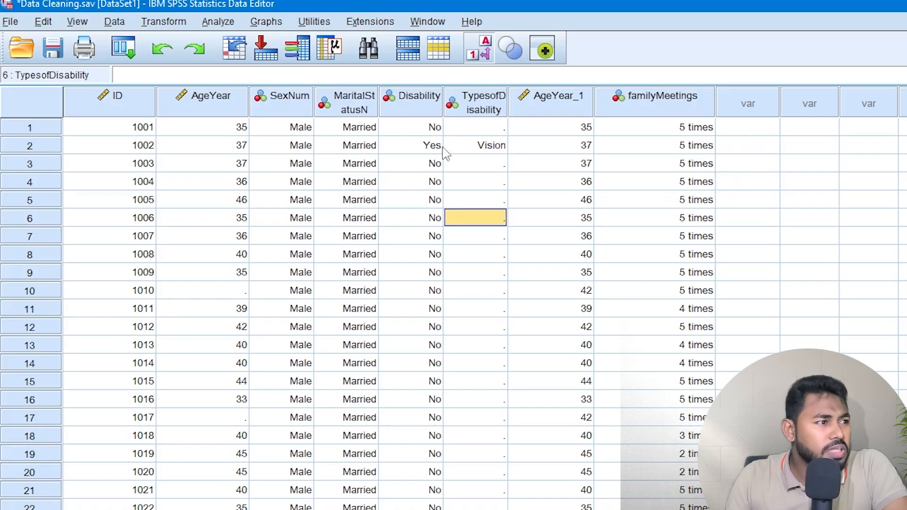
{"action": "left_click_drag", "start_coordinate": [432, 149], "coordinate": [478, 148]}
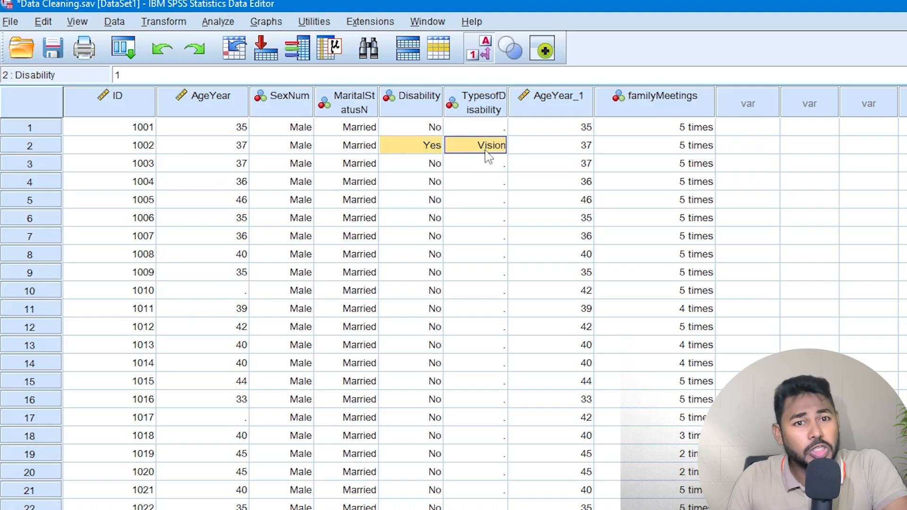
{"action": "left_click", "coordinate": [419, 369]}
{"action": "left_click_drag", "start_coordinate": [424, 372], "coordinate": [482, 370]}
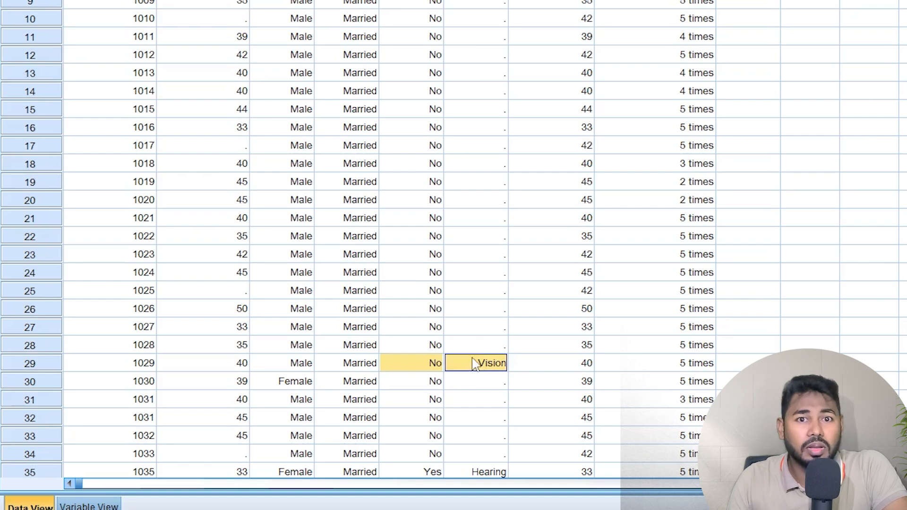
{"action": "scroll", "coordinate": [473, 374], "scroll_direction": "down", "scroll_amount": 1}
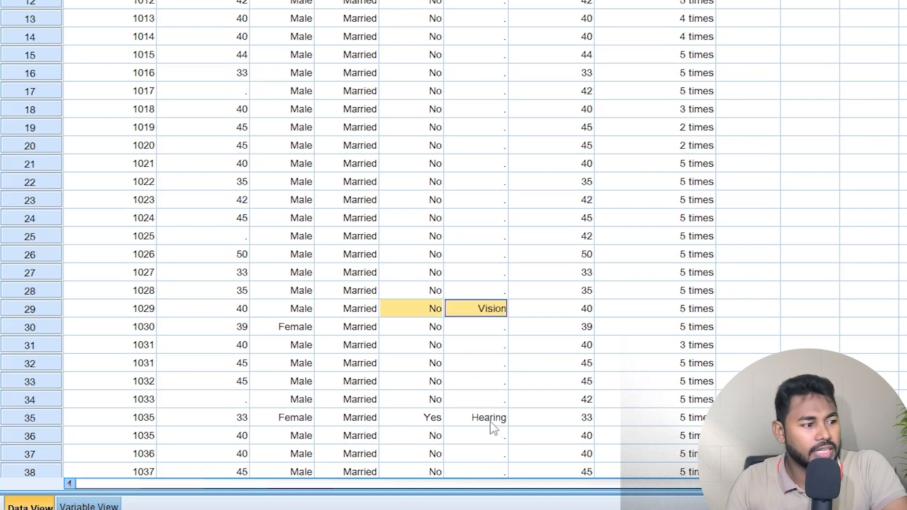
{"action": "scroll", "coordinate": [490, 279], "scroll_direction": "down", "scroll_amount": 1}
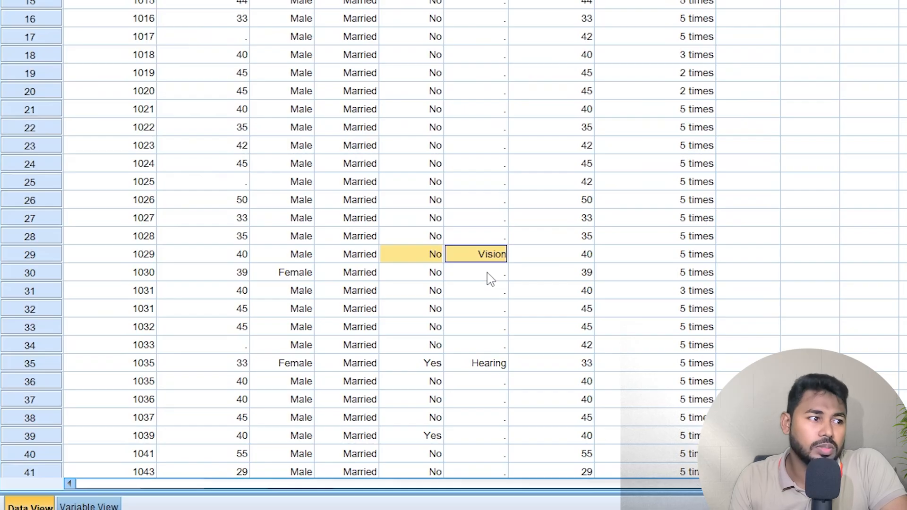
{"action": "left_click", "coordinate": [490, 276]}
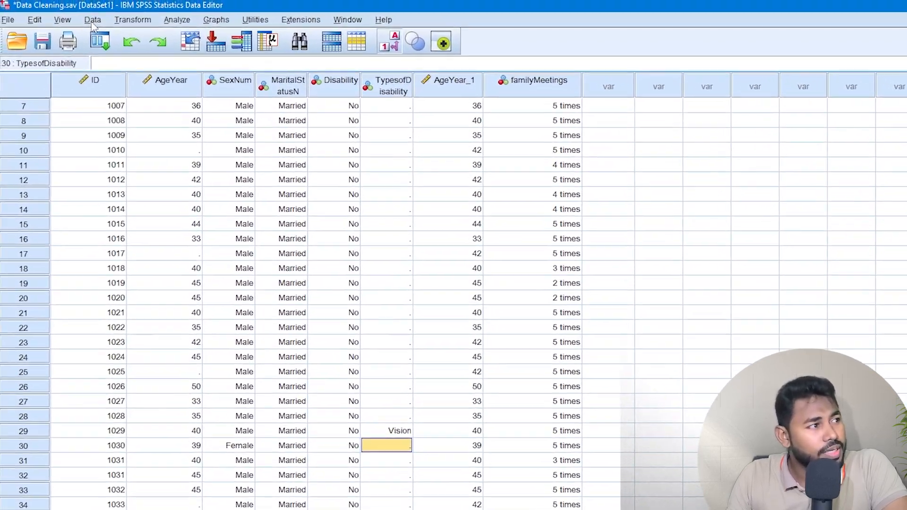
{"action": "left_click", "coordinate": [71, 11]}
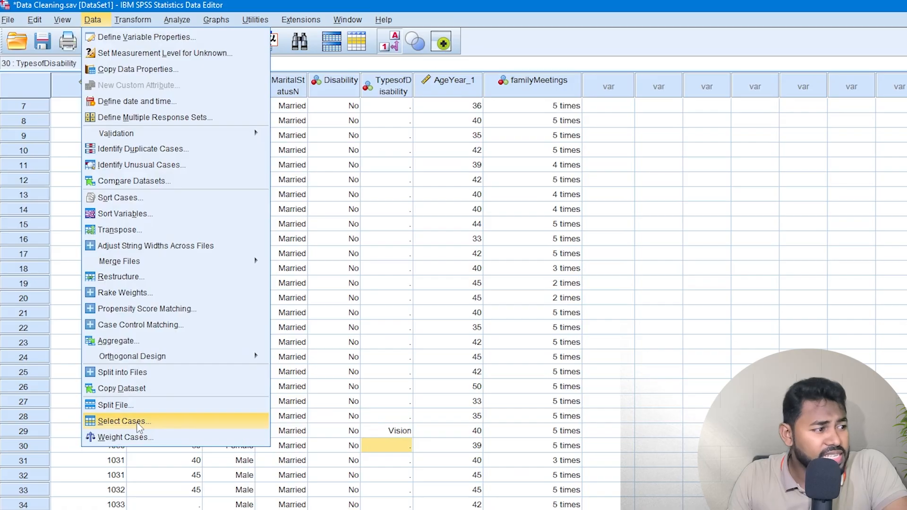
{"action": "left_click", "coordinate": [139, 427]}
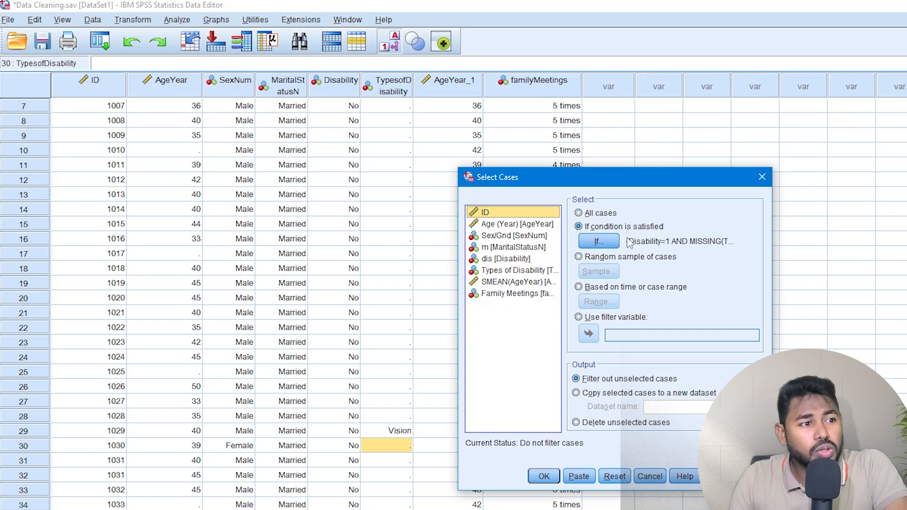
{"action": "left_click", "coordinate": [578, 226]}
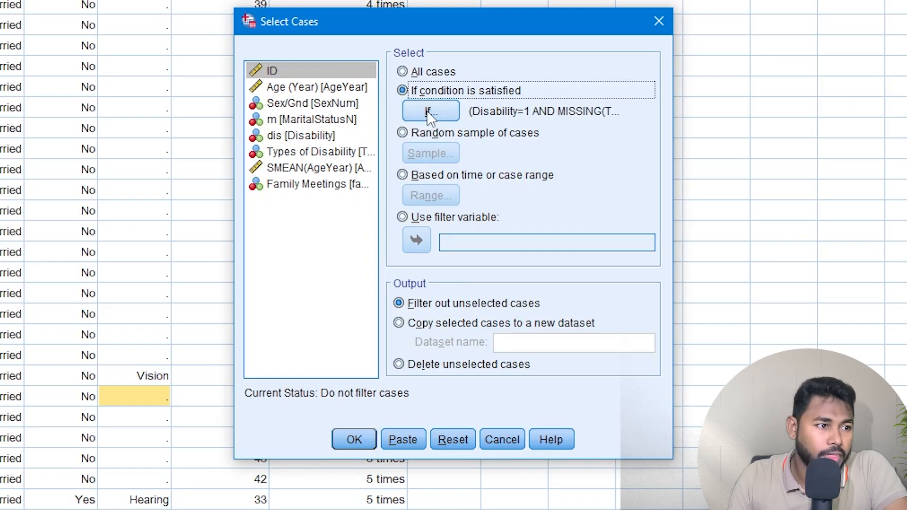
{"action": "left_click", "coordinate": [427, 113]}
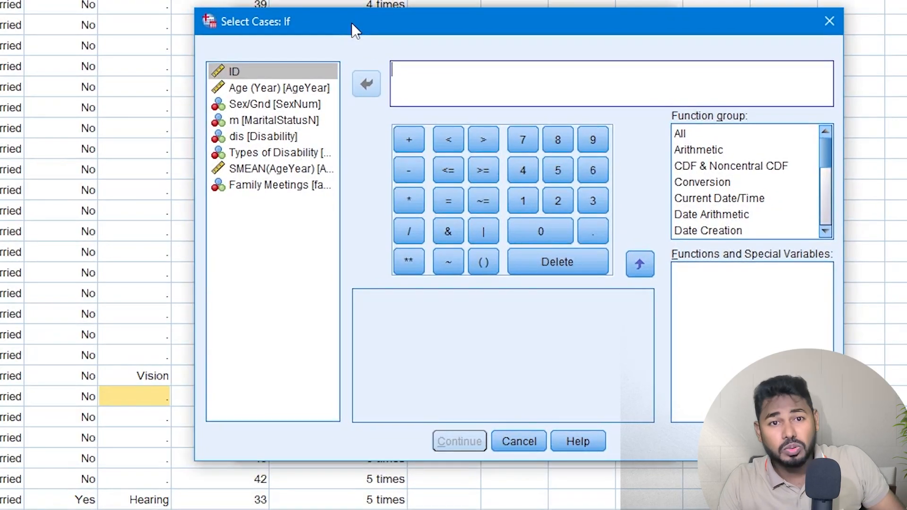
{"action": "type", "text": "(Disability=1 AND MISSING(TypesofDisability)) OR (Disability = 2 AND NOT MISSING(TypesofDisability))"}
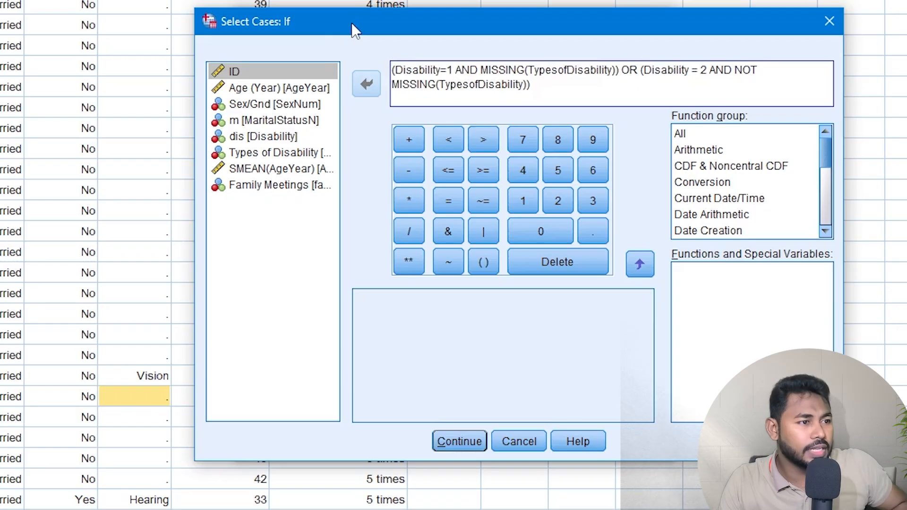
{"action": "left_click_drag", "start_coordinate": [401, 29], "coordinate": [417, 17]}
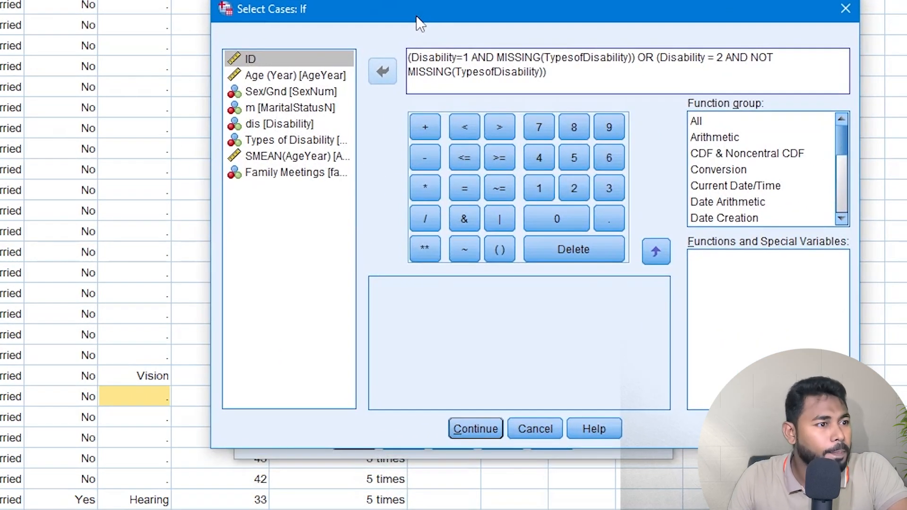
{"action": "left_click", "coordinate": [847, 10]}
{"action": "left_click", "coordinate": [666, 20]}
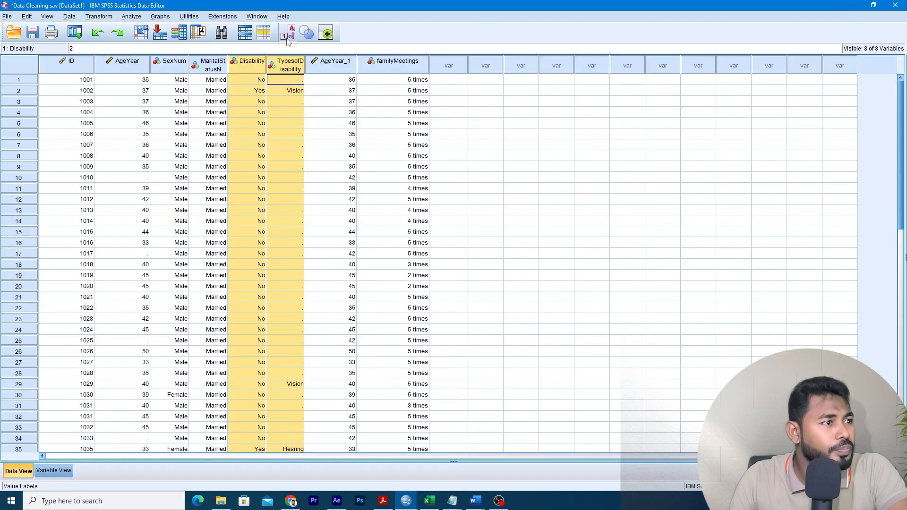
Show the numeric codes instead of value labels, check how Disability is coded, and restore the value labels
{"action": "left_click", "coordinate": [287, 37]}
{"action": "left_click", "coordinate": [239, 89]}
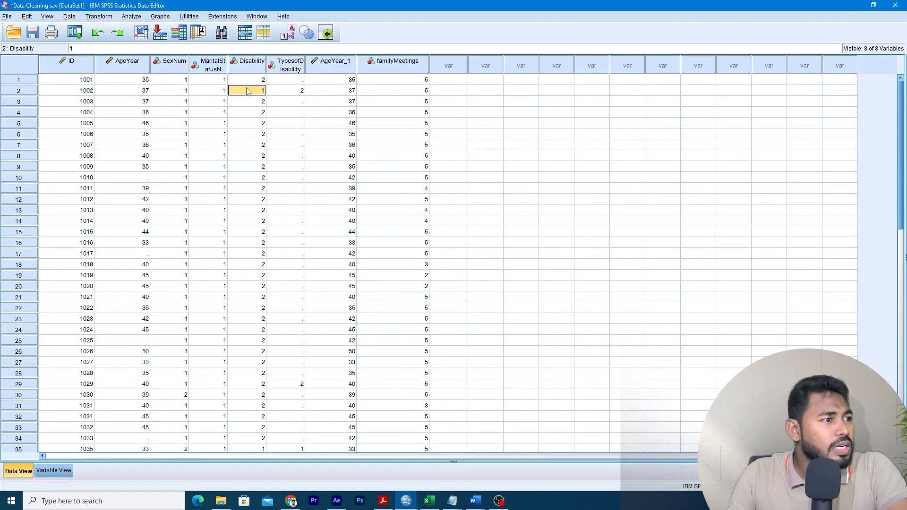
{"action": "left_click", "coordinate": [254, 82]}
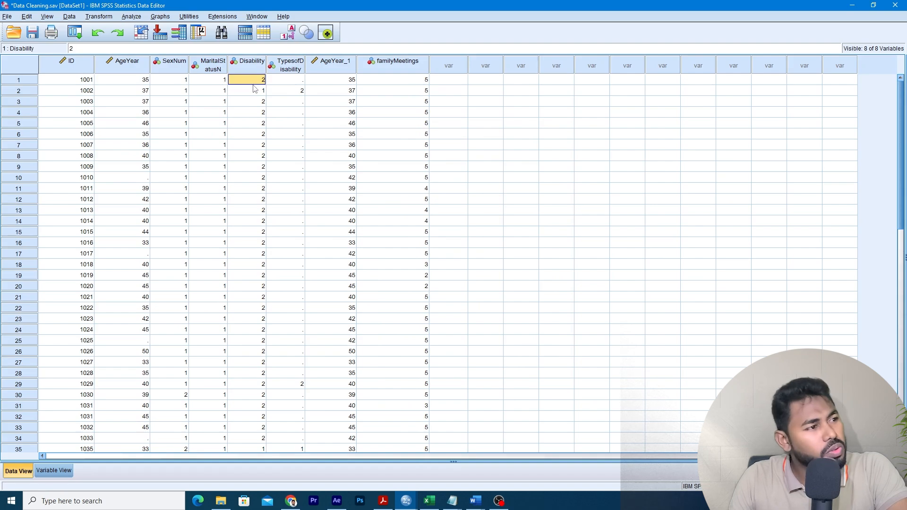
{"action": "left_click", "coordinate": [255, 92]}
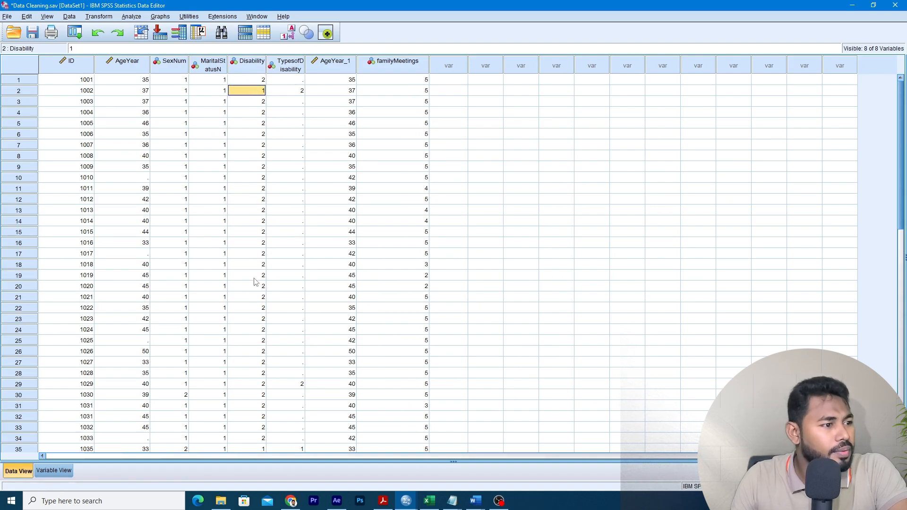
{"action": "scroll", "coordinate": [276, 360], "scroll_direction": "down", "scroll_amount": 7}
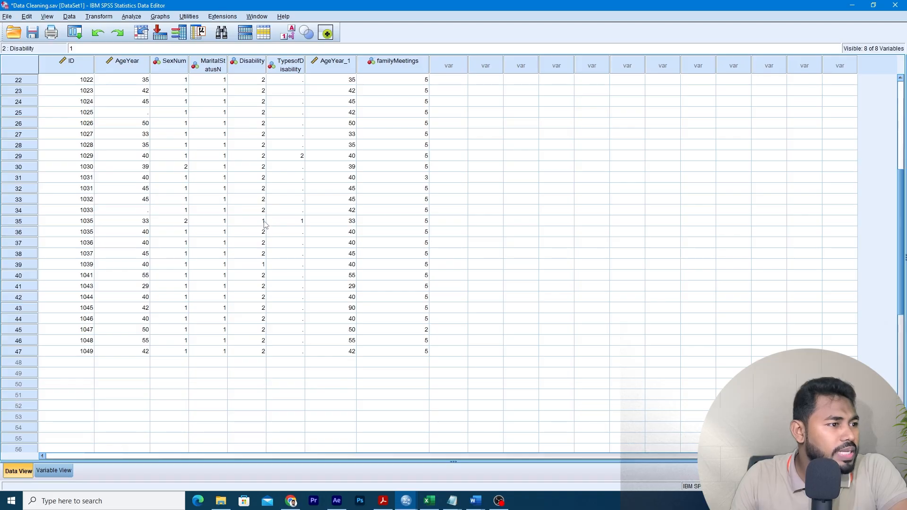
{"action": "scroll", "coordinate": [263, 215], "scroll_direction": "up", "scroll_amount": 7}
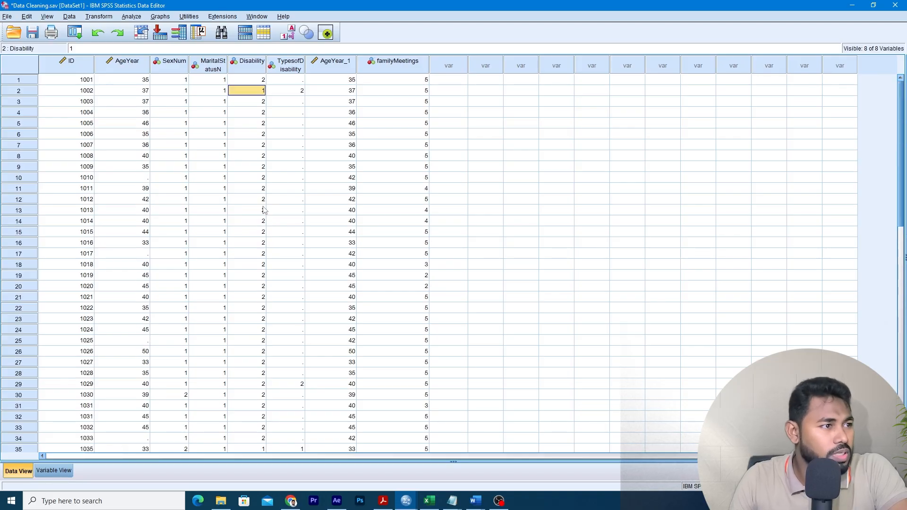
{"action": "mouse_move", "coordinate": [286, 76]}
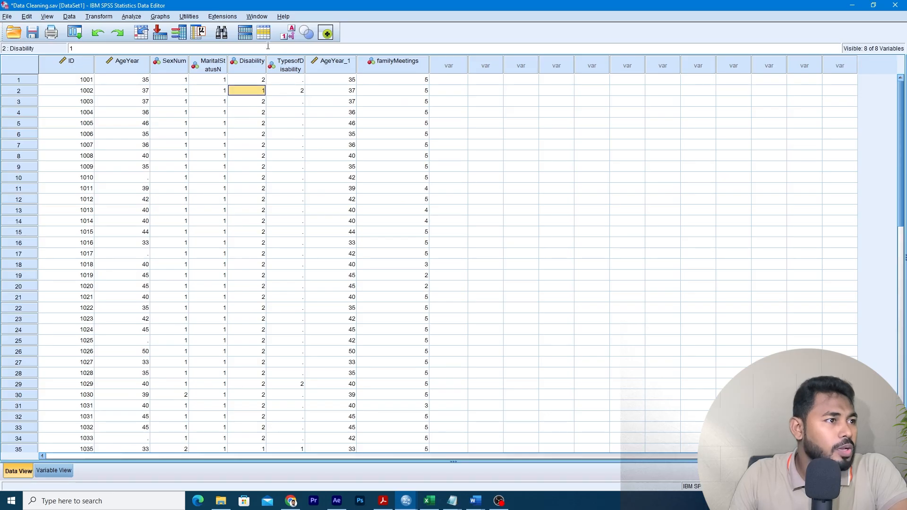
{"action": "left_click", "coordinate": [287, 34]}
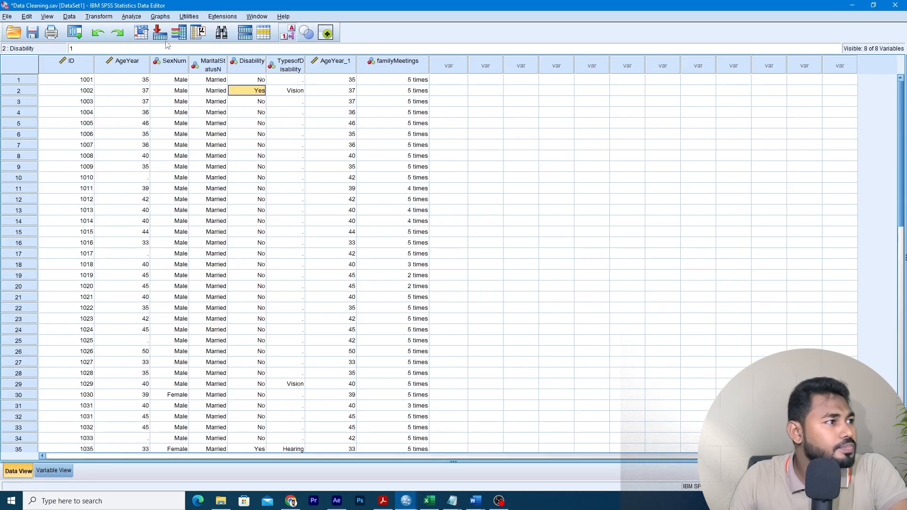
Filter the cases by the condition (Disability=1 AND MISSING(TypesofDisability)) OR (Disability = 2 AND NOT MISSING(TypesofDisability)) and minimize the output window
{"action": "left_click", "coordinate": [70, 17]}
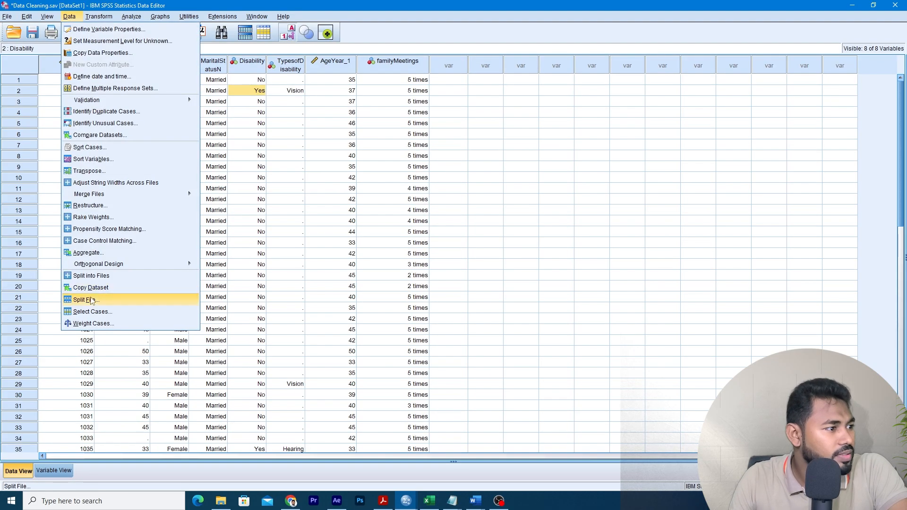
{"action": "left_click", "coordinate": [86, 311]}
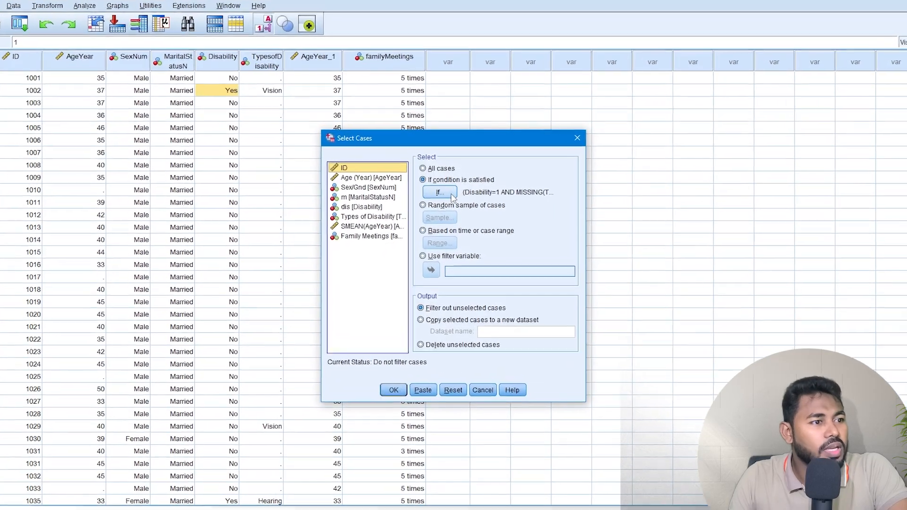
{"action": "left_click", "coordinate": [442, 185]}
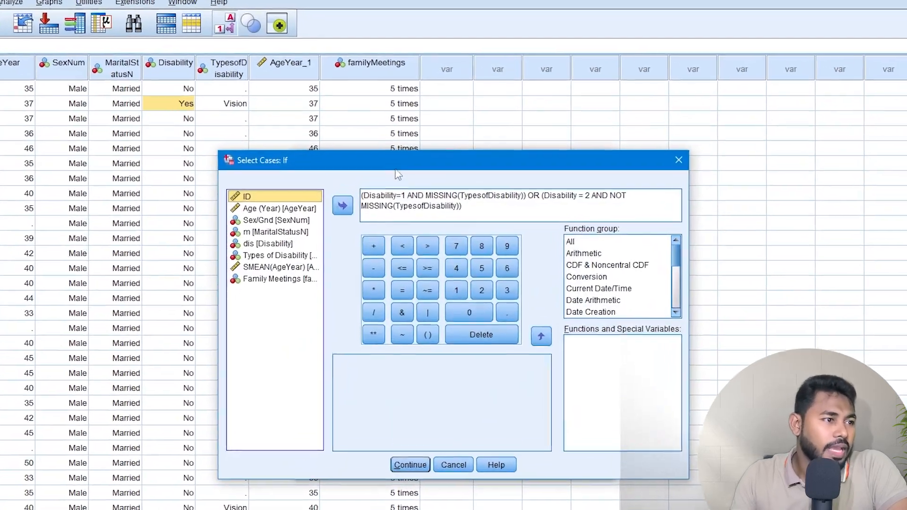
{"action": "left_click_drag", "start_coordinate": [397, 175], "coordinate": [503, 80]}
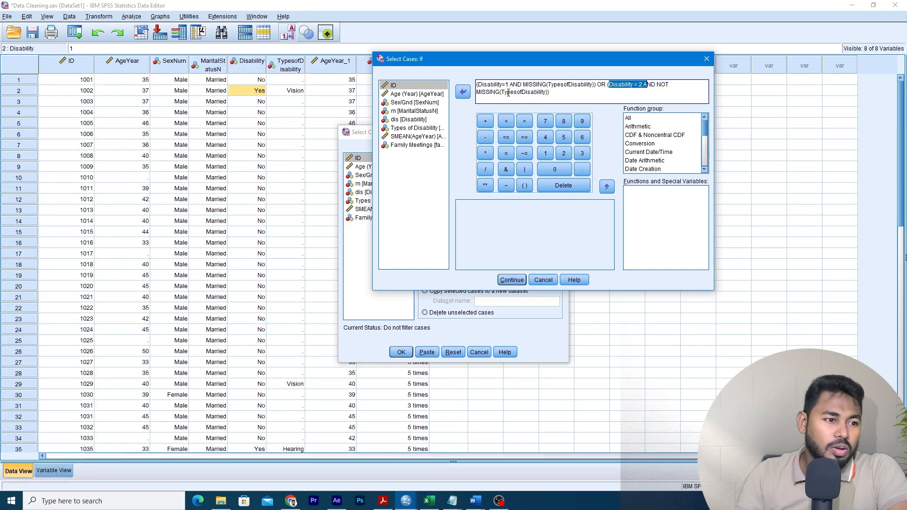
{"action": "left_click", "coordinate": [573, 91]}
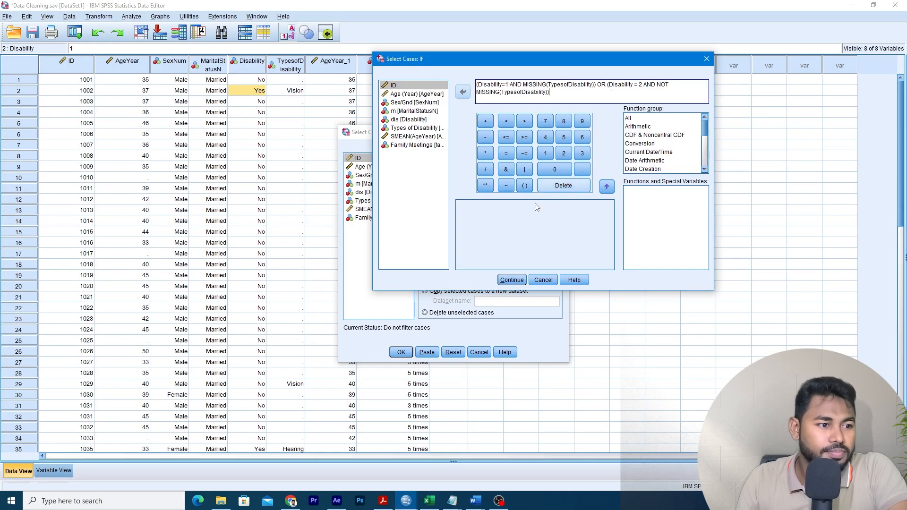
{"action": "left_click", "coordinate": [512, 279]}
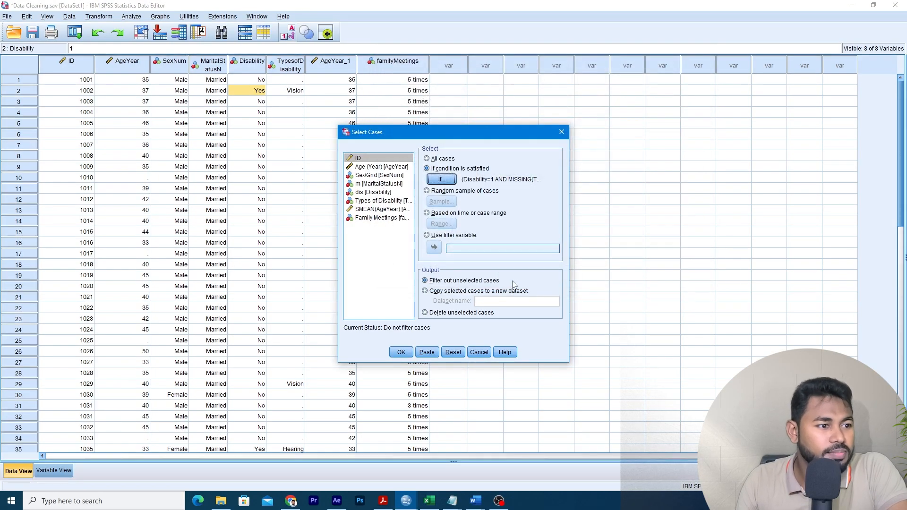
{"action": "left_click", "coordinate": [400, 352]}
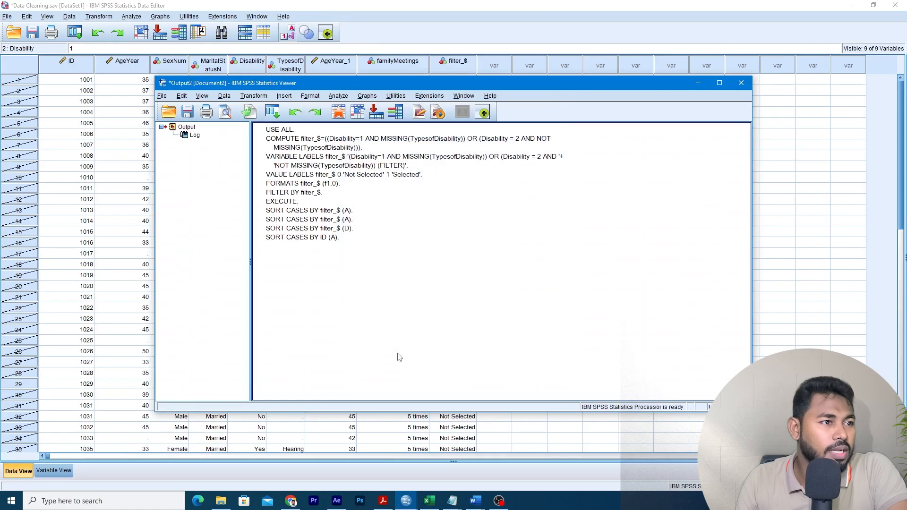
{"action": "left_click", "coordinate": [698, 83]}
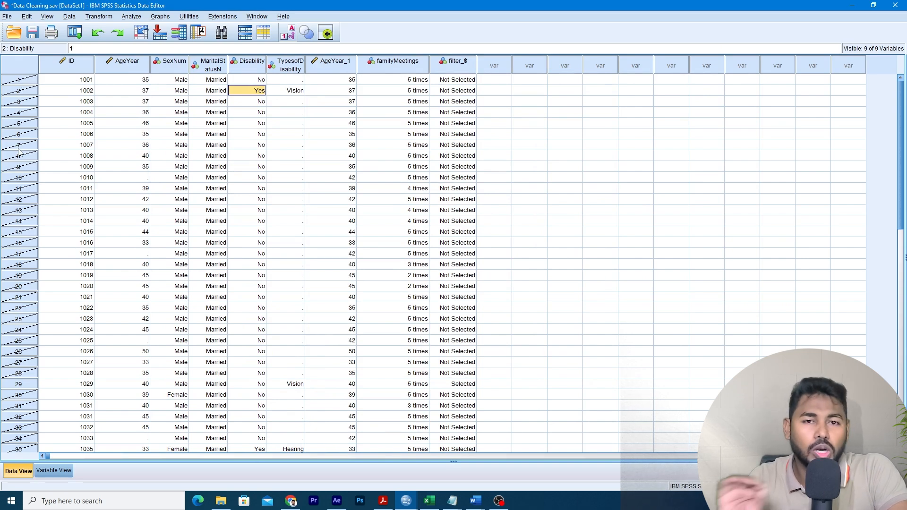
Examine the Disability and TypesofDisability values of the cases selected by the filter, in rows 29 and 39
{"action": "scroll", "coordinate": [22, 202], "scroll_direction": "down", "scroll_amount": 1}
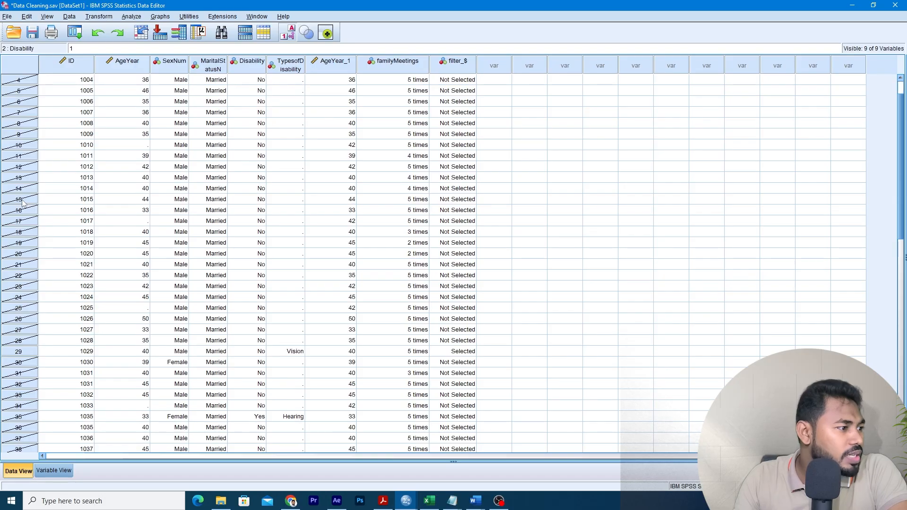
{"action": "left_click", "coordinate": [17, 352]}
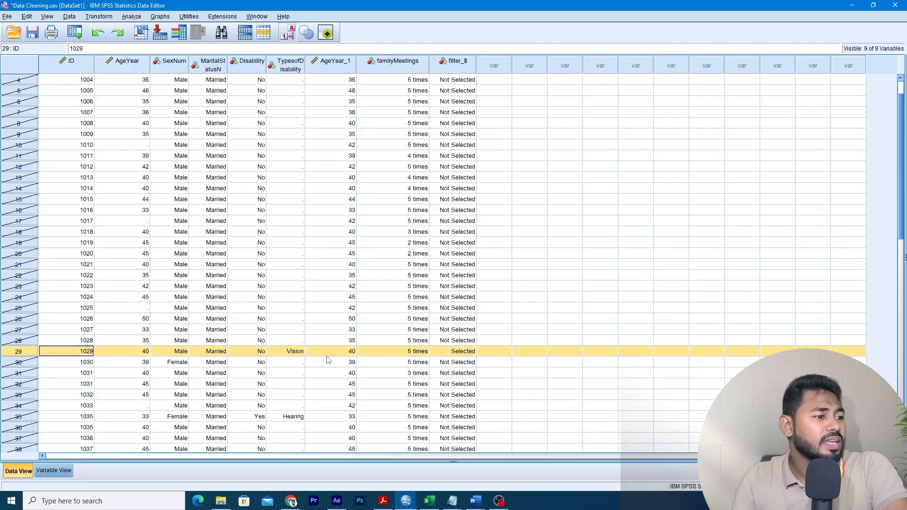
{"action": "double_click", "coordinate": [257, 353]}
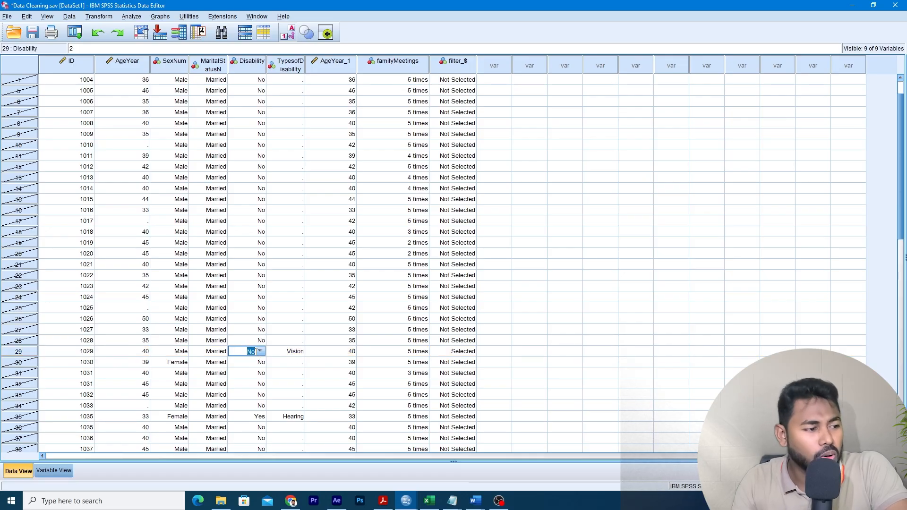
{"action": "left_click", "coordinate": [294, 356]}
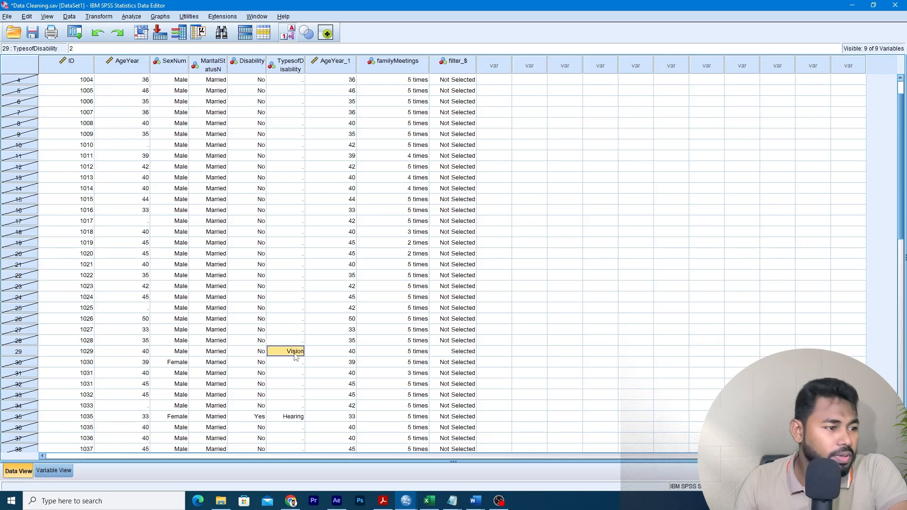
{"action": "scroll", "coordinate": [295, 356], "scroll_direction": "down", "scroll_amount": 2}
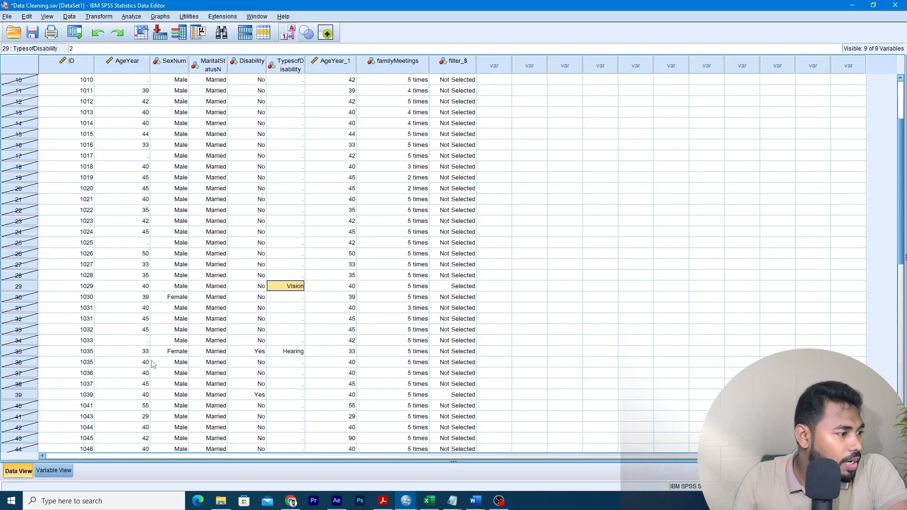
{"action": "left_click", "coordinate": [19, 398]}
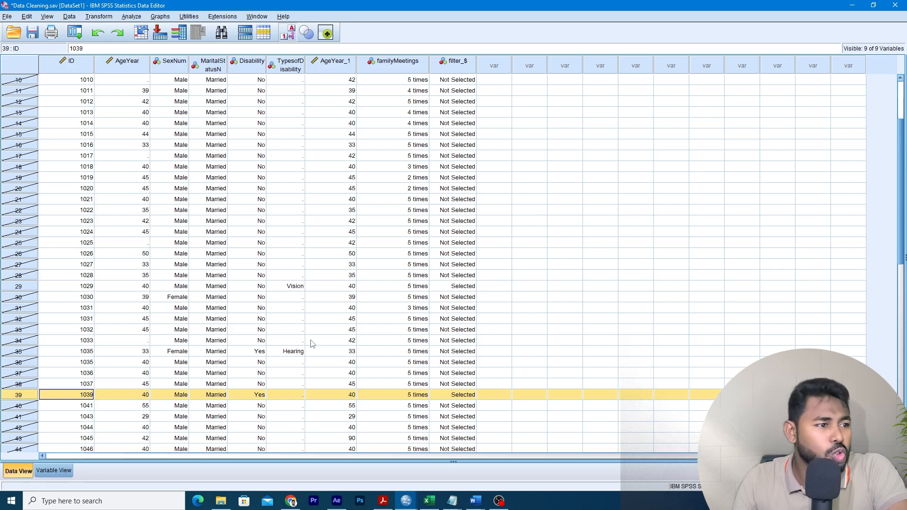
{"action": "scroll", "coordinate": [315, 342], "scroll_direction": "up", "scroll_amount": 3}
{"action": "scroll", "coordinate": [311, 341], "scroll_direction": "down", "scroll_amount": 1}
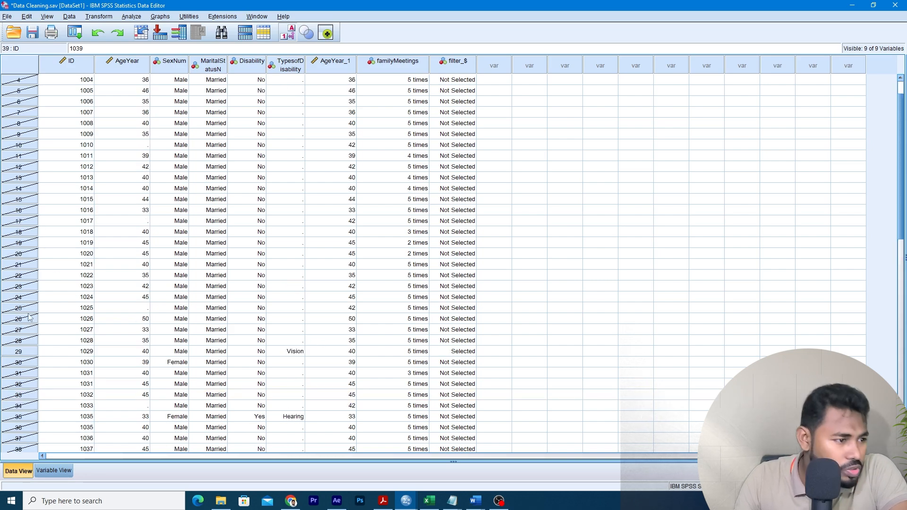
Show numeric codes instead of value labels, review the filter_$ column, and sort the cases by filter_$ in descending order
{"action": "scroll", "coordinate": [299, 339], "scroll_direction": "up", "scroll_amount": 1}
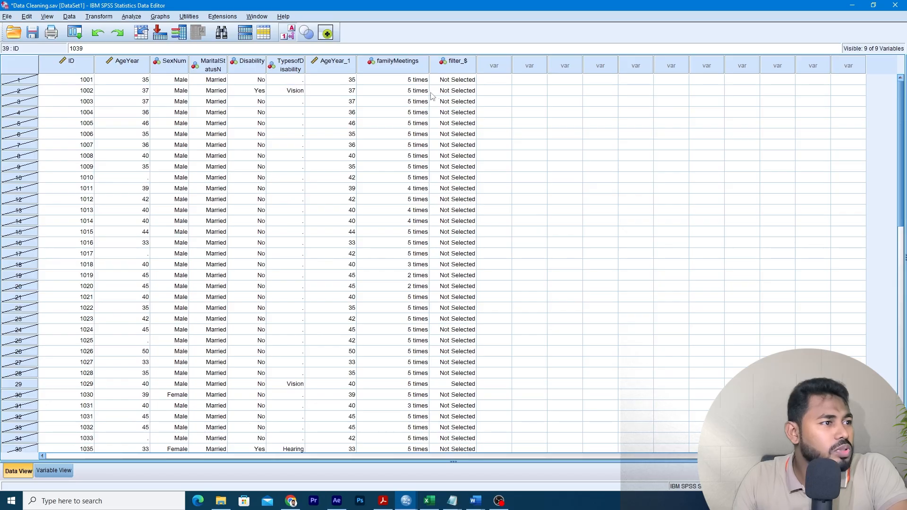
{"action": "left_click", "coordinate": [291, 34]}
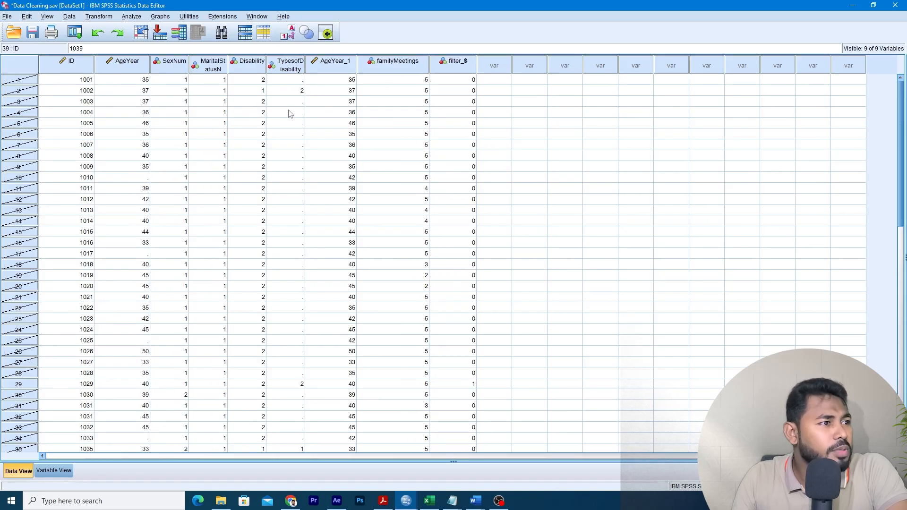
{"action": "left_click", "coordinate": [460, 65]}
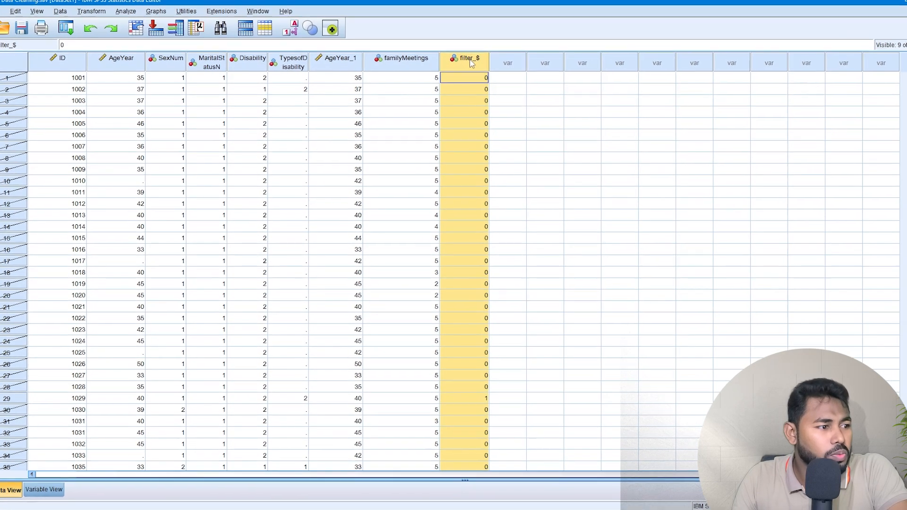
{"action": "scroll", "coordinate": [487, 231], "scroll_direction": "down", "scroll_amount": 7}
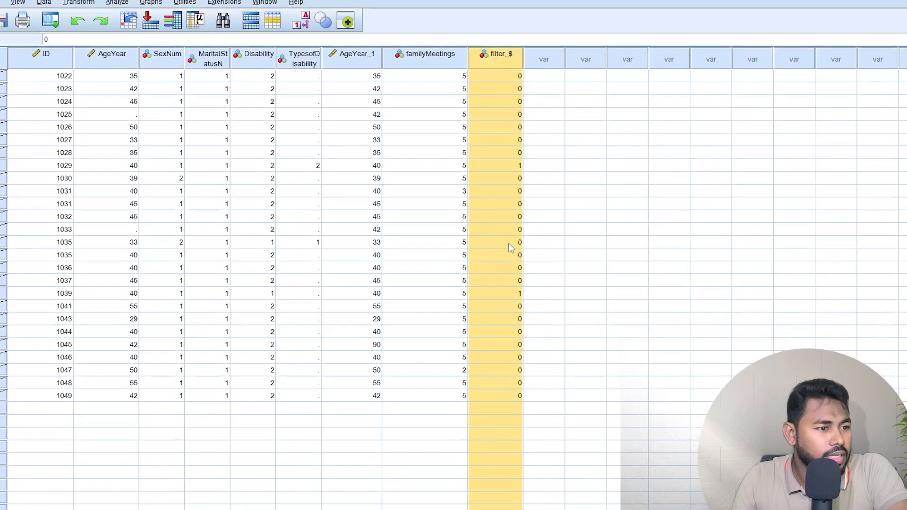
{"action": "scroll", "coordinate": [572, 340], "scroll_direction": "up", "scroll_amount": 7}
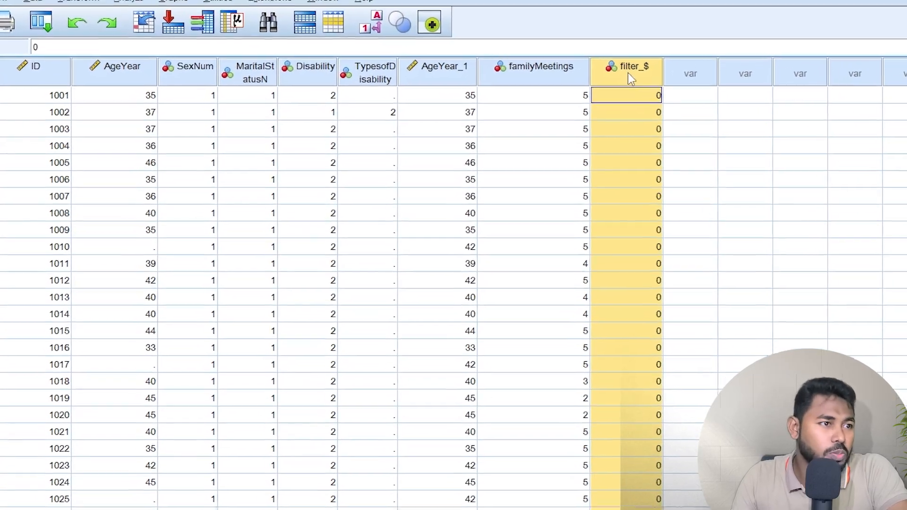
{"action": "right_click", "coordinate": [632, 78]}
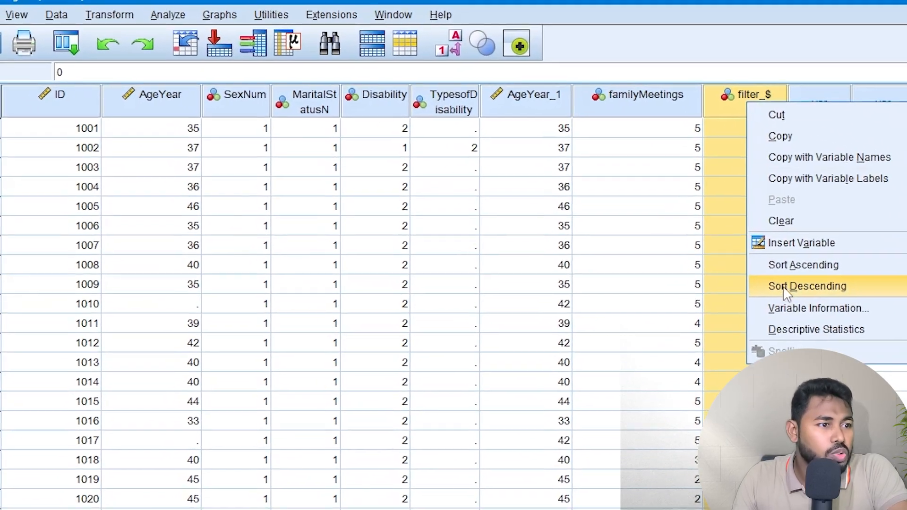
{"action": "left_click", "coordinate": [785, 286]}
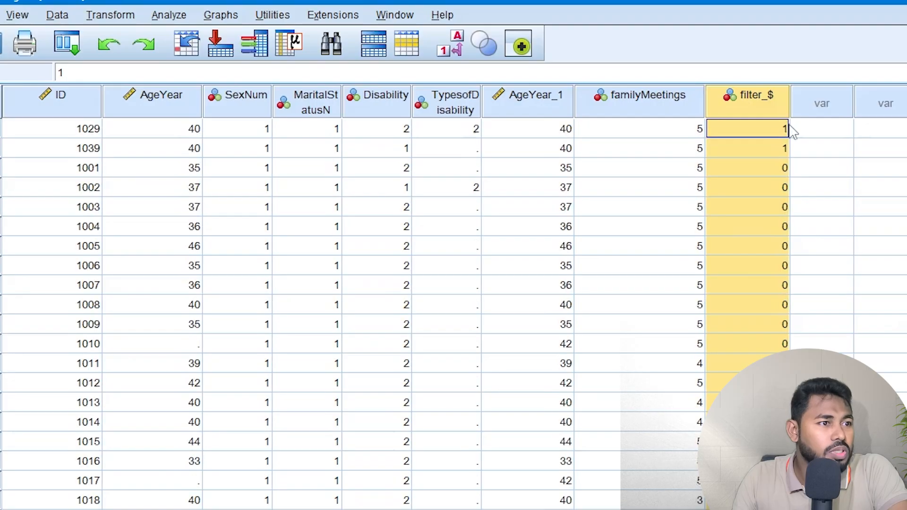
Restore the value labels and set Disability to Yes for the first selected case, whose disability type is Vision
{"action": "left_click_drag", "start_coordinate": [786, 128], "coordinate": [772, 163]}
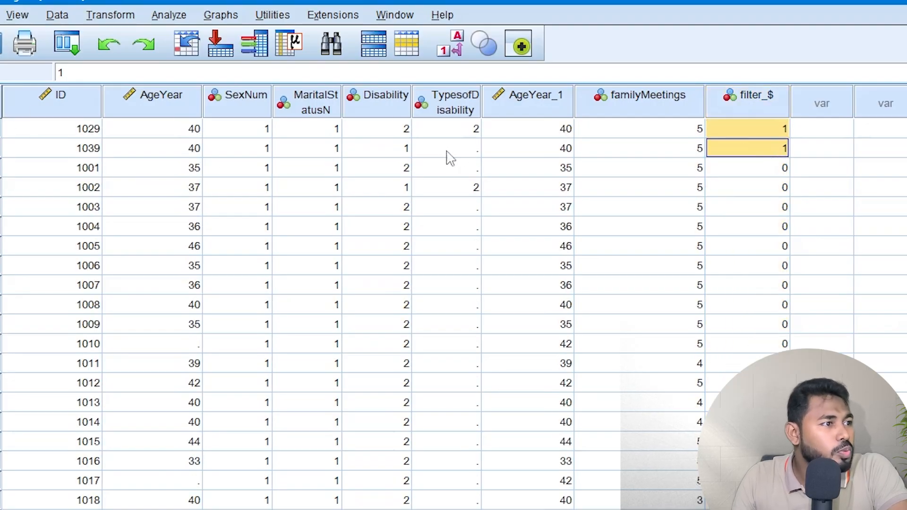
{"action": "left_click", "coordinate": [450, 44]}
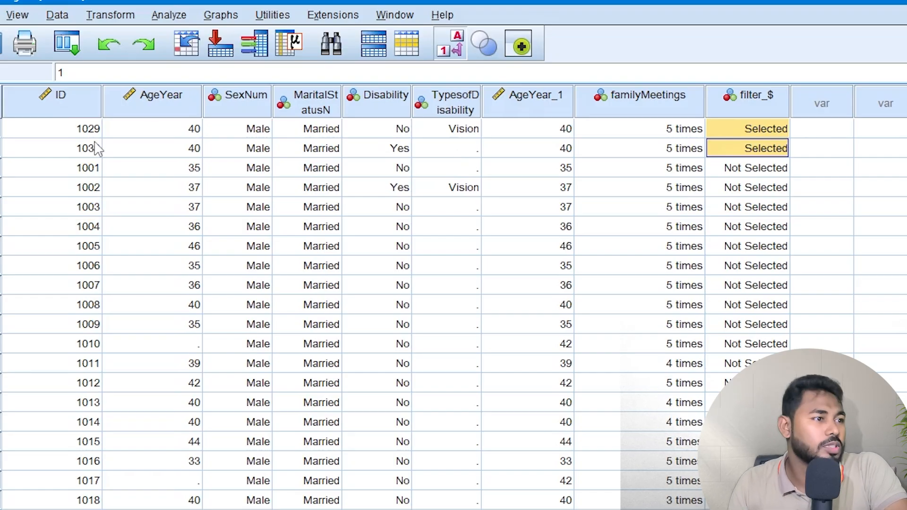
{"action": "left_click", "coordinate": [394, 134]}
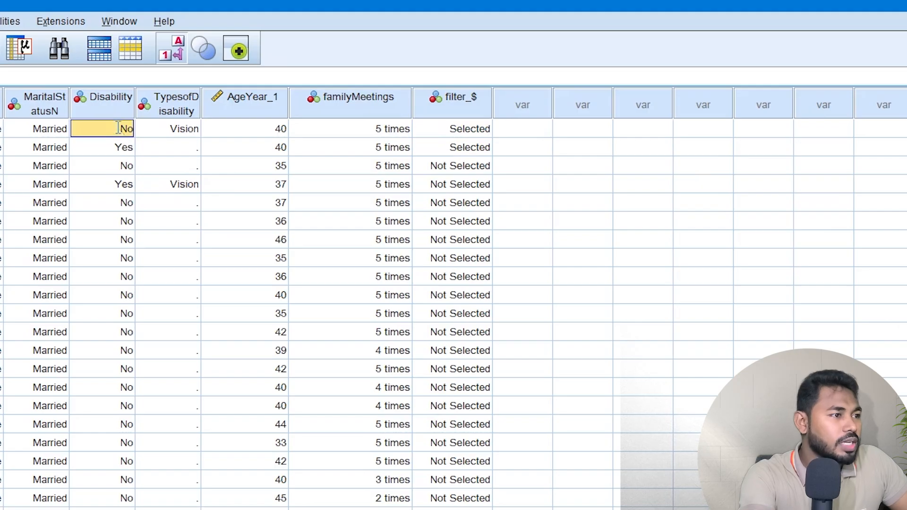
{"action": "type", "text": "y"}
{"action": "key", "text": "BackSpace"}
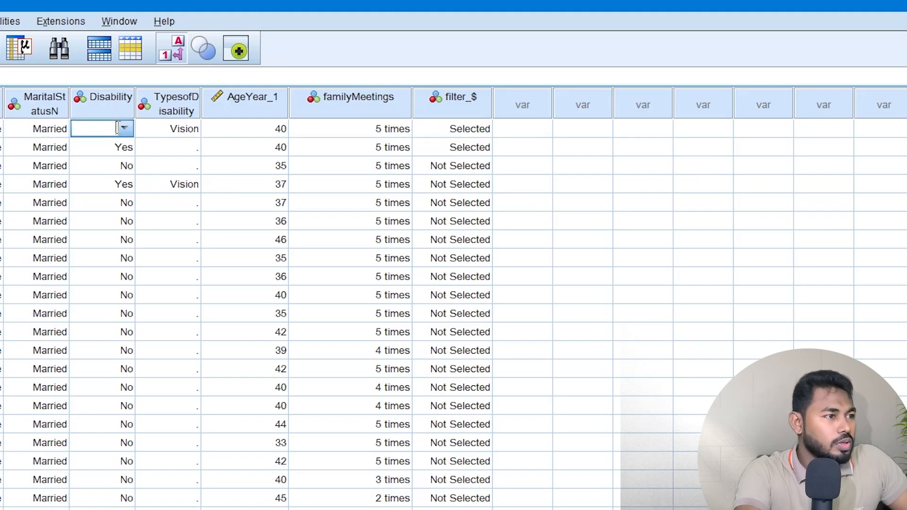
{"action": "type", "text": "Yes"}
{"action": "key", "text": "Return"}
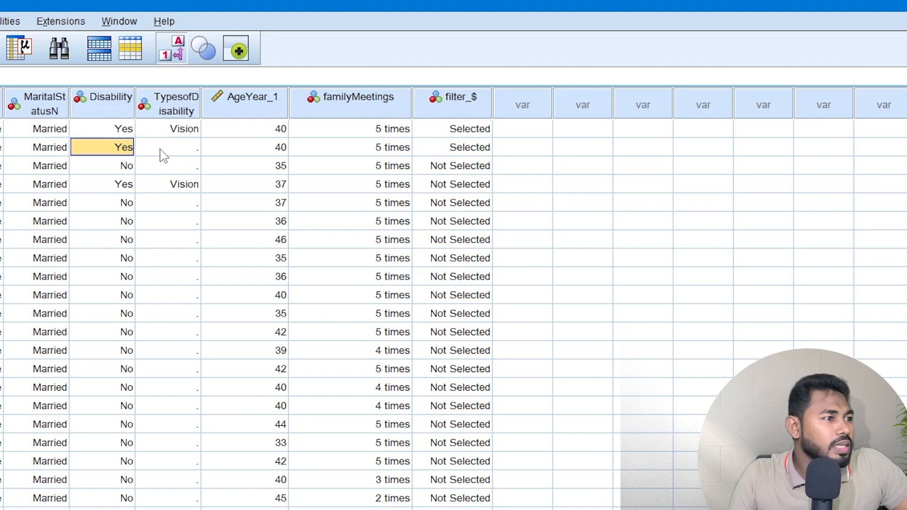
Set Disability to No for the second selected case, which has no disability type
{"action": "double_click", "coordinate": [103, 155]}
{"action": "type", "text": "No"}
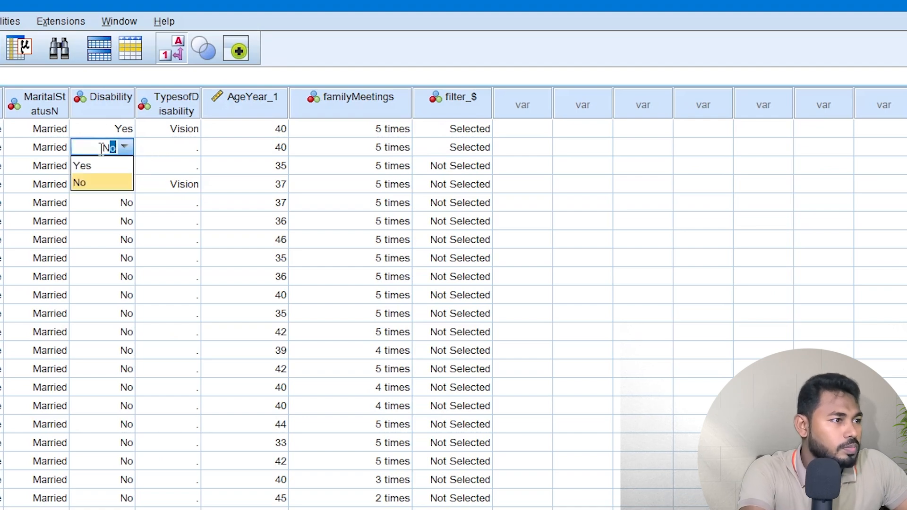
{"action": "key", "text": "Return"}
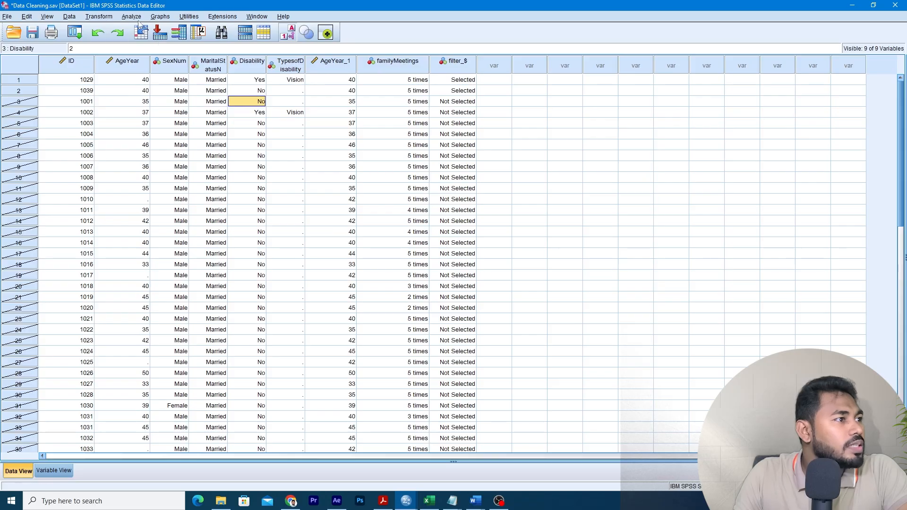
Rerun Select Cases with the existing Disability and TypesofDisability condition and minimize the output window
{"action": "left_click", "coordinate": [69, 16]}
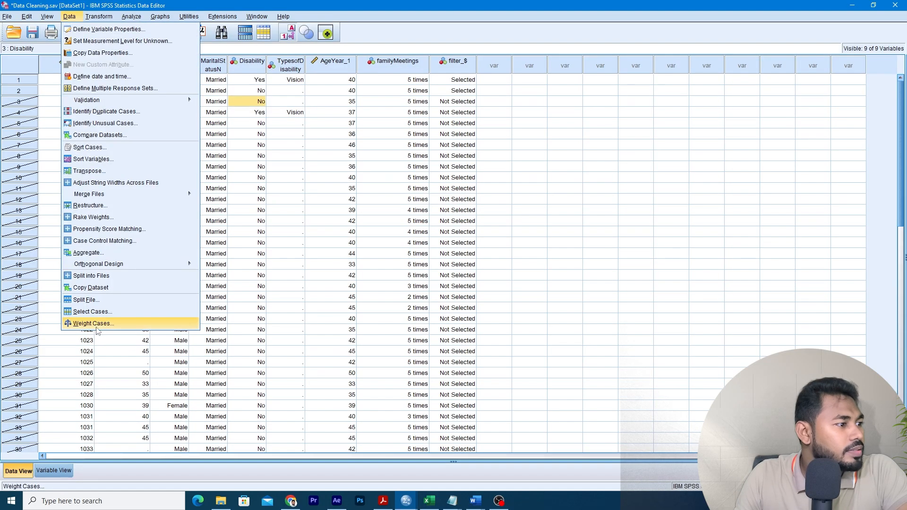
{"action": "left_click", "coordinate": [93, 311]}
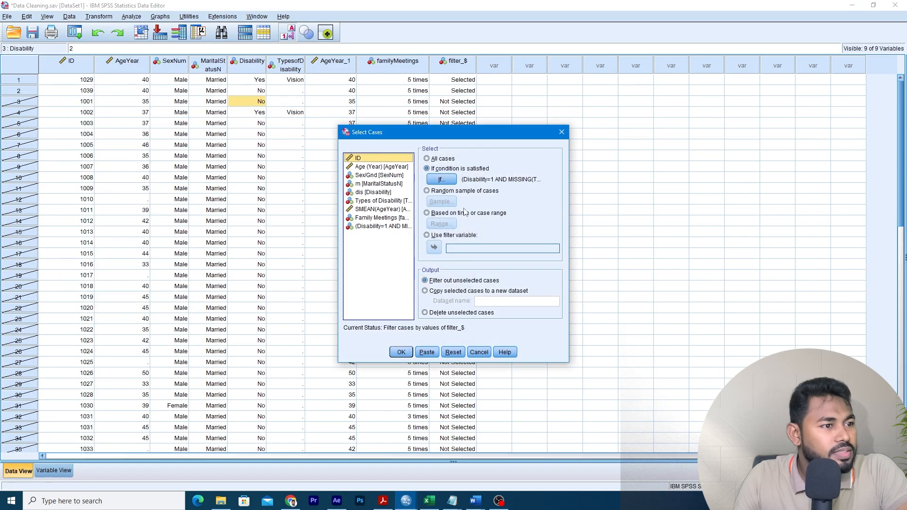
{"action": "left_click", "coordinate": [452, 178]}
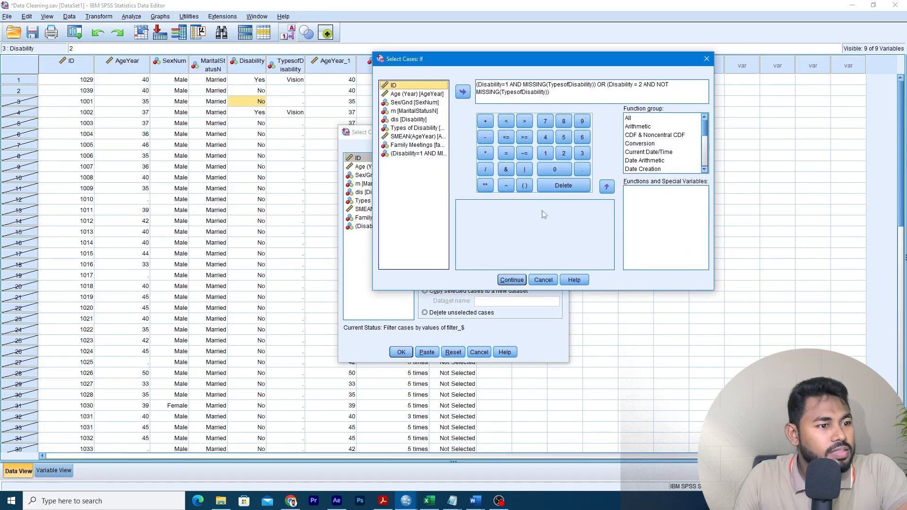
{"action": "left_click", "coordinate": [512, 280]}
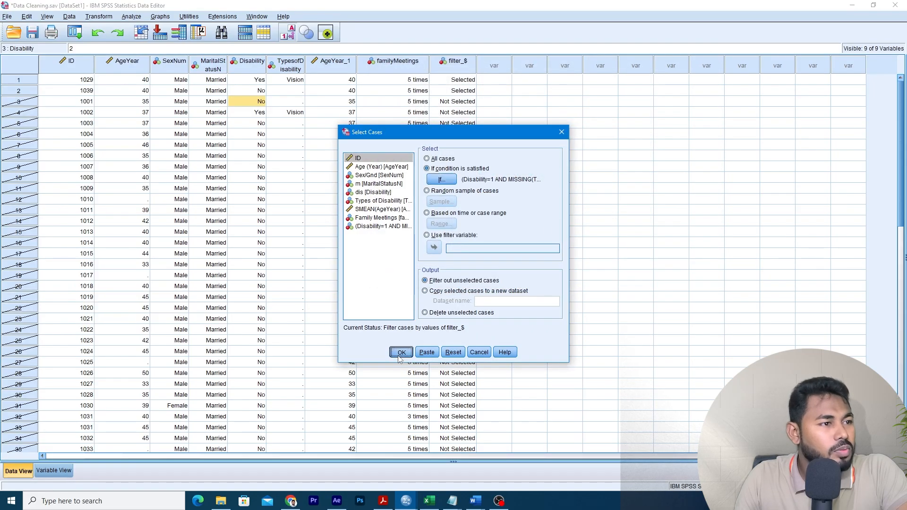
{"action": "left_click", "coordinate": [401, 352]}
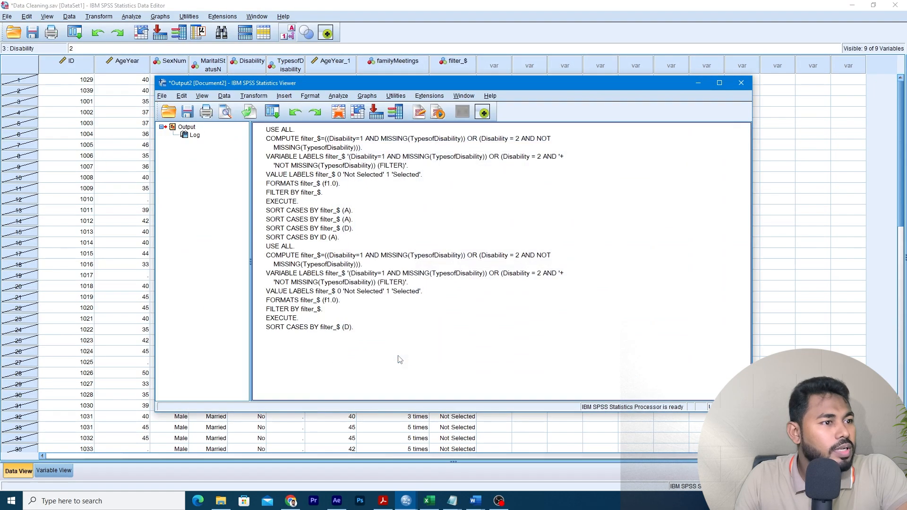
{"action": "left_click", "coordinate": [697, 84]}
Check the filter_$ values of all cases, both as value labels and as numeric codes
{"action": "scroll", "coordinate": [450, 189], "scroll_direction": "down", "scroll_amount": 6}
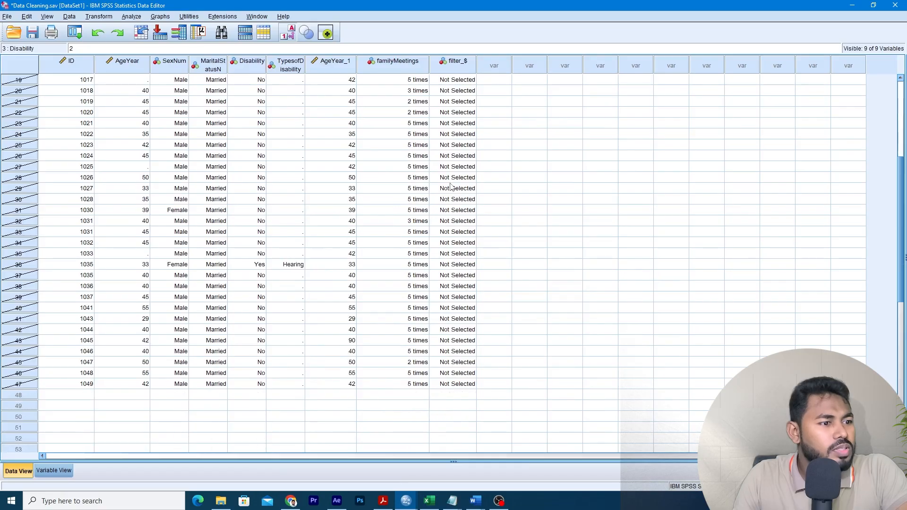
{"action": "scroll", "coordinate": [449, 193], "scroll_direction": "up", "scroll_amount": 6}
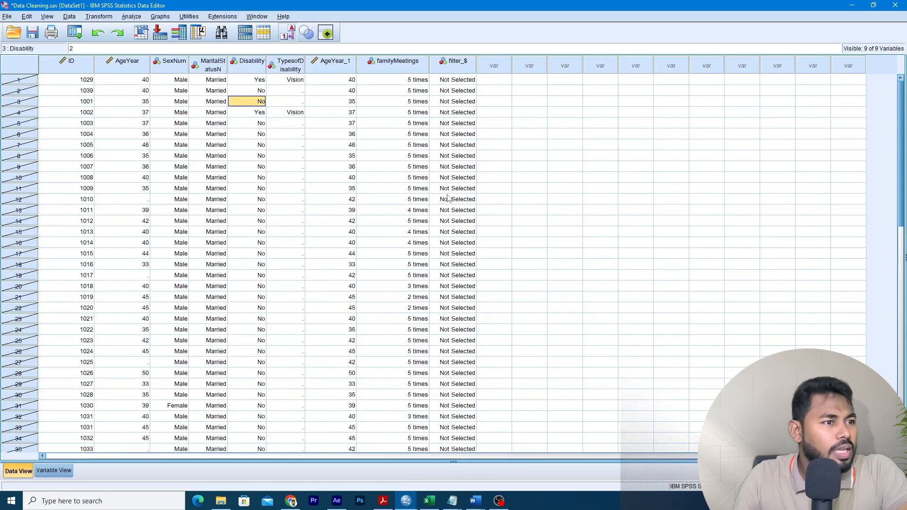
{"action": "left_click", "coordinate": [287, 32]}
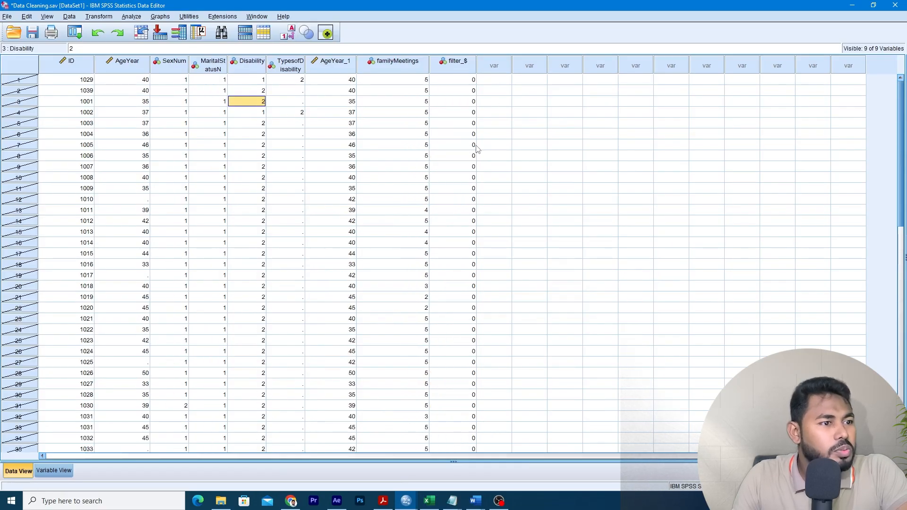
{"action": "scroll", "coordinate": [475, 198], "scroll_direction": "down", "scroll_amount": 7}
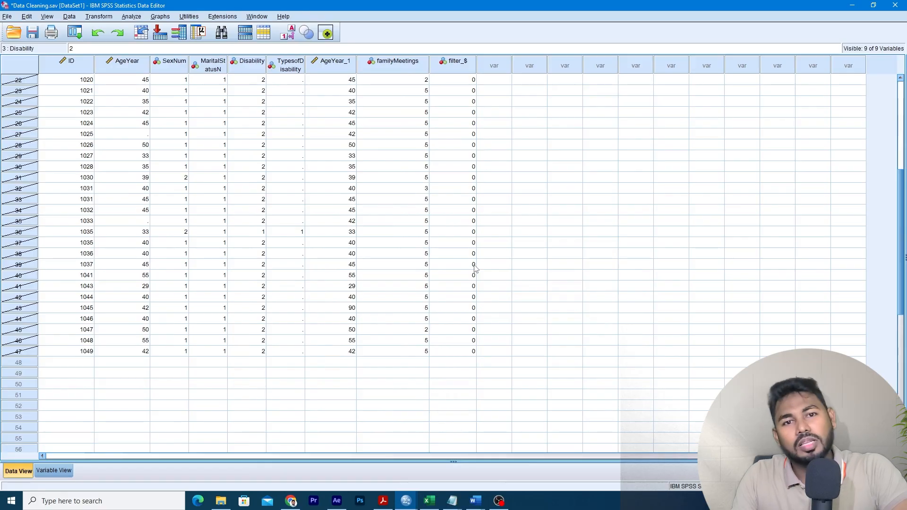
{"action": "scroll", "coordinate": [475, 268], "scroll_direction": "up", "scroll_amount": 7}
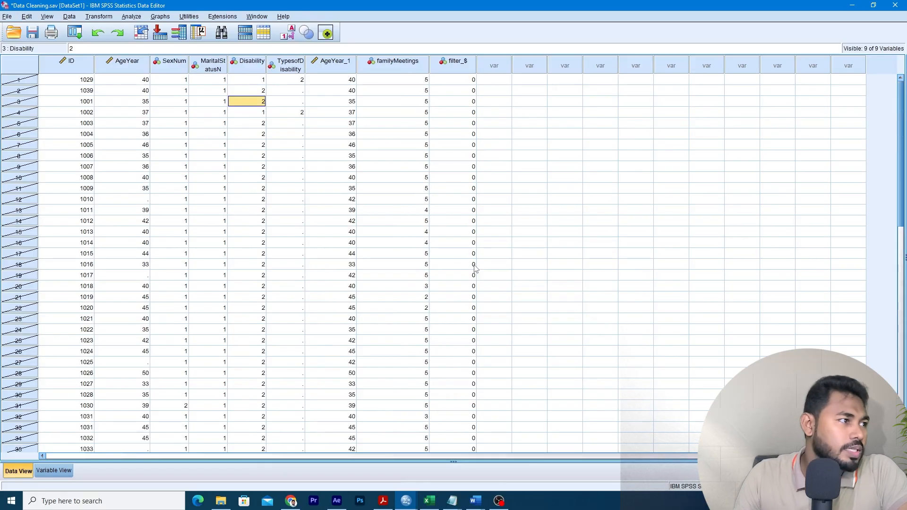
Delete the filter_$ variable from the dataset
{"action": "left_click", "coordinate": [450, 63]}
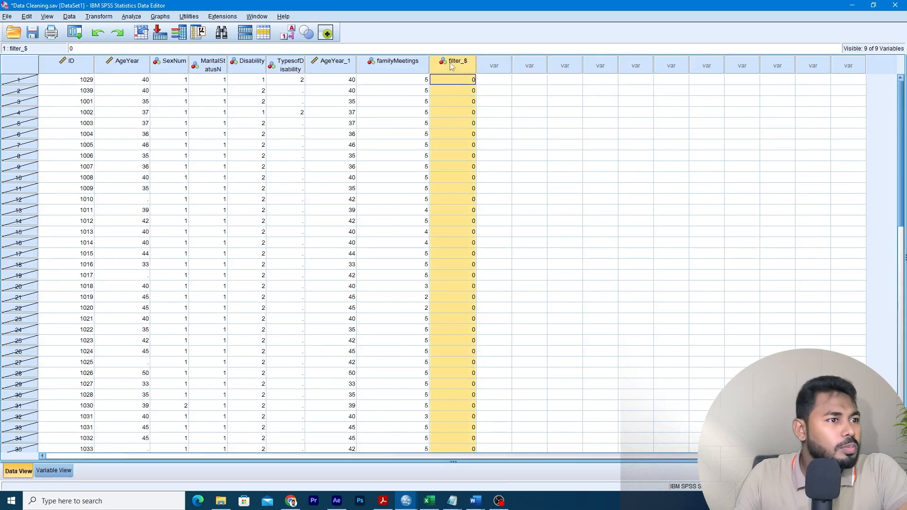
{"action": "right_click", "coordinate": [450, 62]}
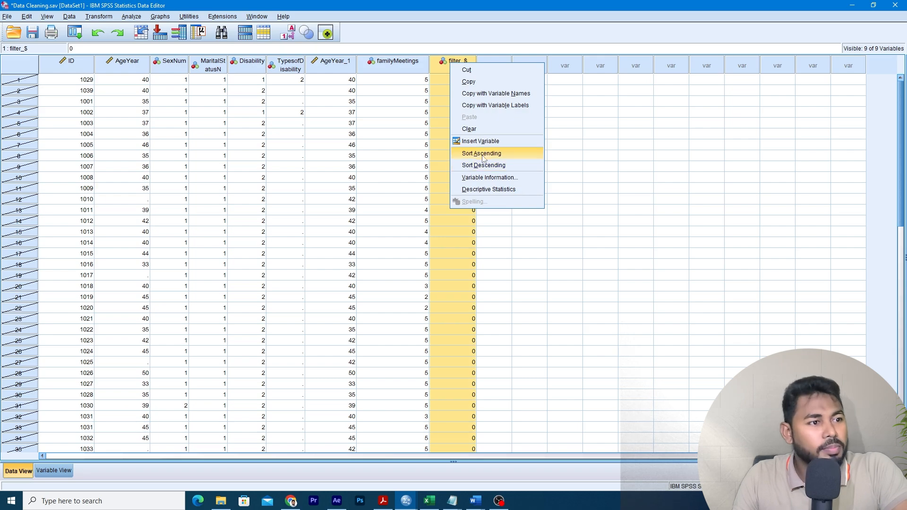
{"action": "left_click", "coordinate": [474, 132]}
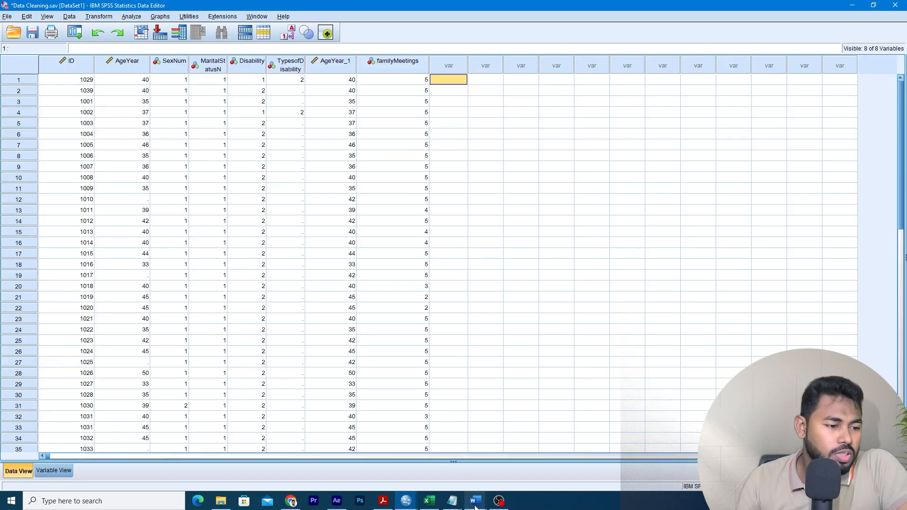
Switch to the Word document, examine the table of values, codes, new values and recodes, and return to the SPSS data
{"action": "mouse_move", "coordinate": [476, 507]}
{"action": "left_click", "coordinate": [468, 462]}
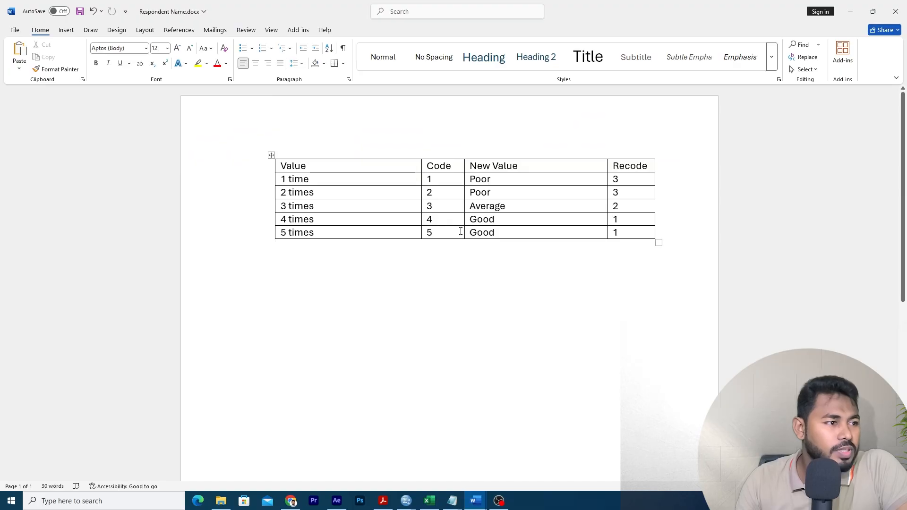
{"action": "scroll", "coordinate": [434, 203], "scroll_direction": "up", "scroll_amount": 2}
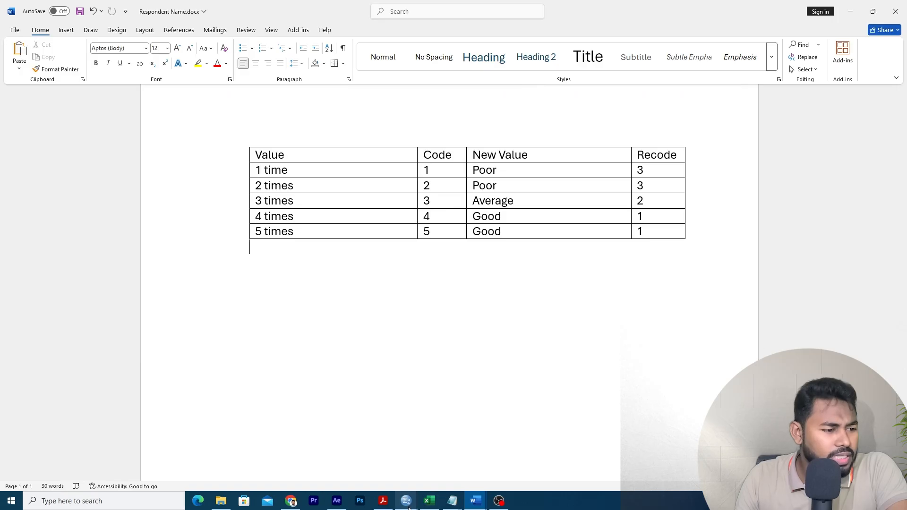
{"action": "mouse_move", "coordinate": [408, 507]}
{"action": "left_click", "coordinate": [376, 464]}
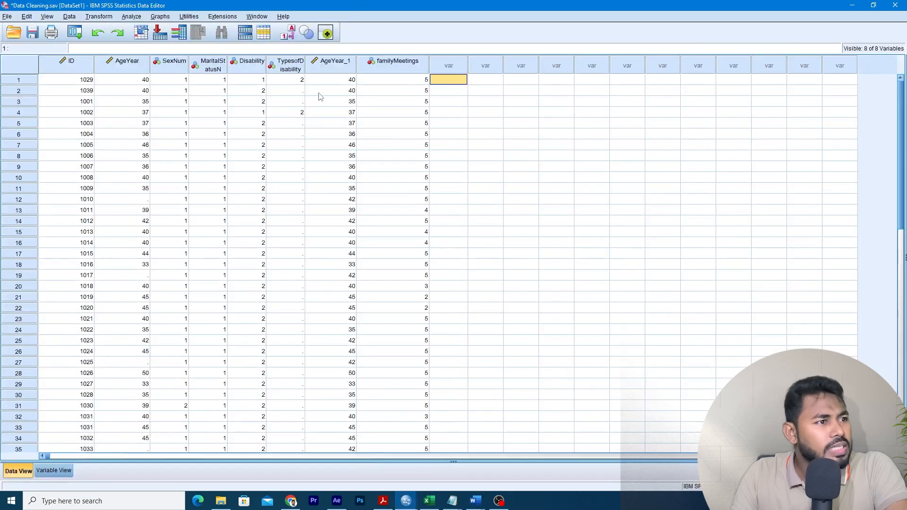
Select the familyMeetings variable, display value labels, and review its answers across all cases
{"action": "left_click", "coordinate": [404, 70]}
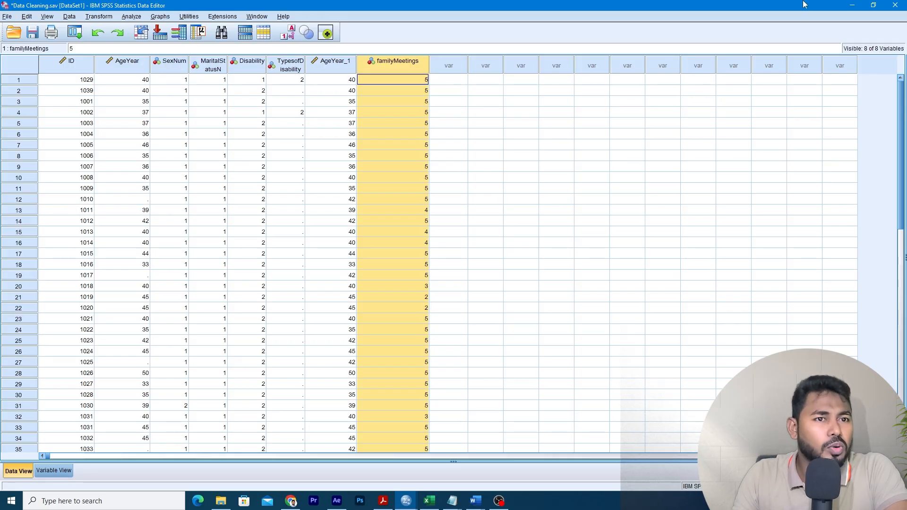
{"action": "left_click", "coordinate": [288, 32]}
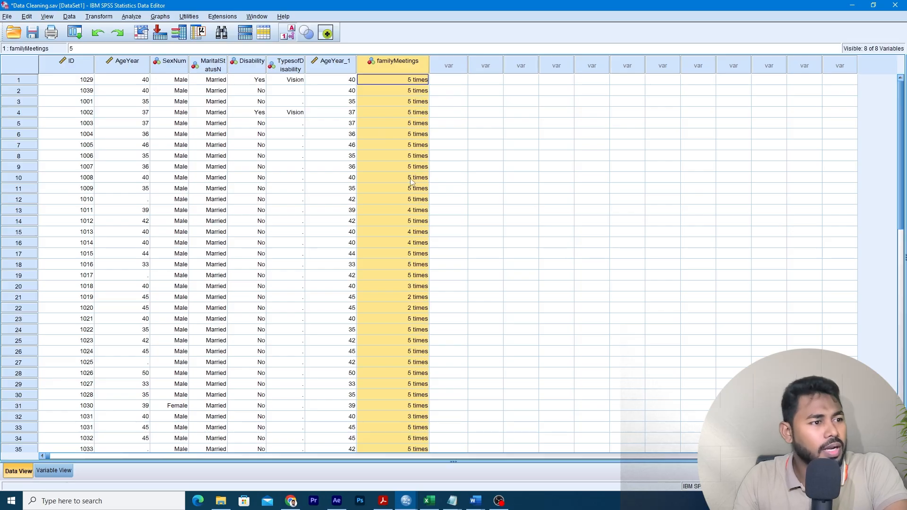
{"action": "scroll", "coordinate": [409, 184], "scroll_direction": "down", "scroll_amount": 3}
{"action": "scroll", "coordinate": [410, 218], "scroll_direction": "down", "scroll_amount": 4}
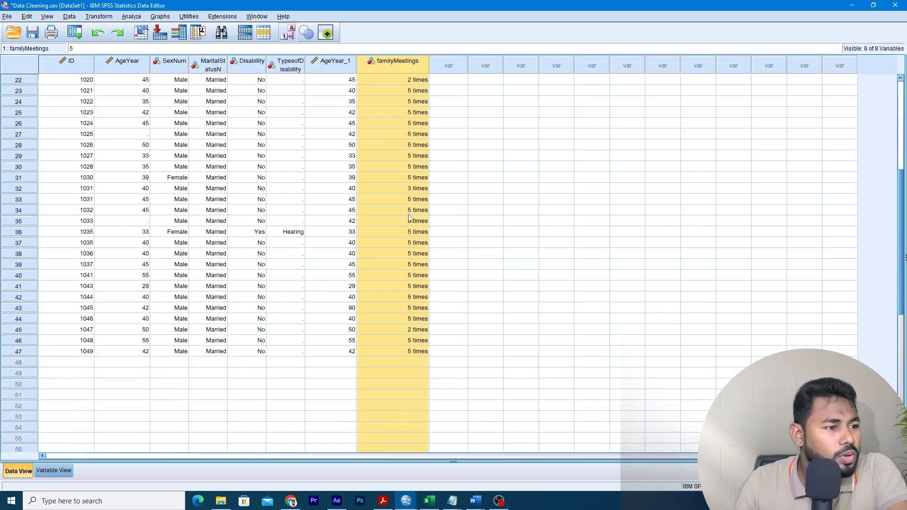
{"action": "scroll", "coordinate": [419, 175], "scroll_direction": "up", "scroll_amount": 7}
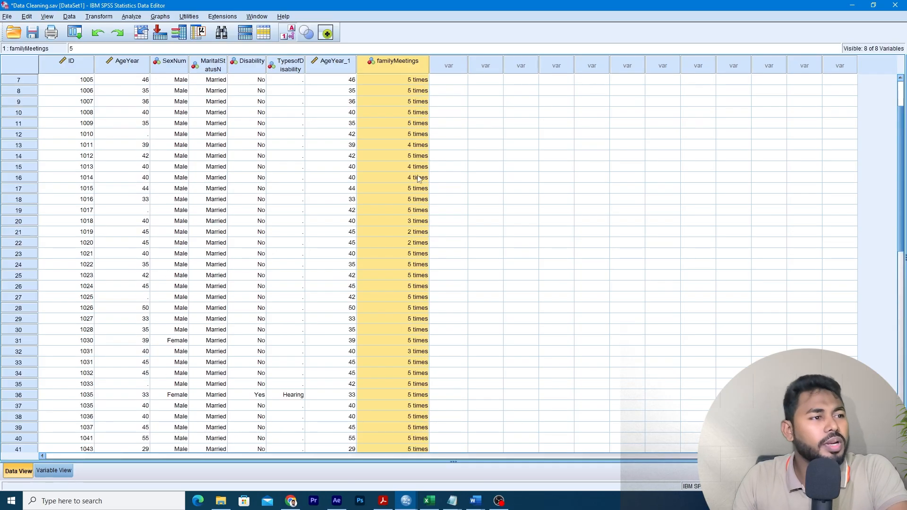
Switch to the Word document, review which meeting counts map to Poor, Average and Good in the recode table, and return to the SPSS data
{"action": "left_click", "coordinate": [852, 5]}
{"action": "left_click_drag", "start_coordinate": [256, 170], "coordinate": [428, 175]}
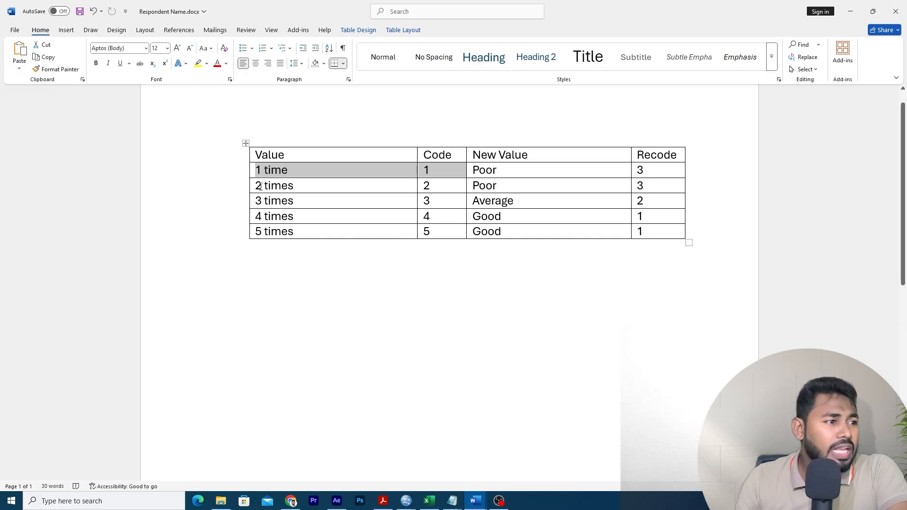
{"action": "mouse_move", "coordinate": [259, 172]}
{"action": "left_mouse_down"}
{"action": "mouse_move", "coordinate": [263, 187]}
{"action": "mouse_move", "coordinate": [258, 177]}
{"action": "left_mouse_up"}
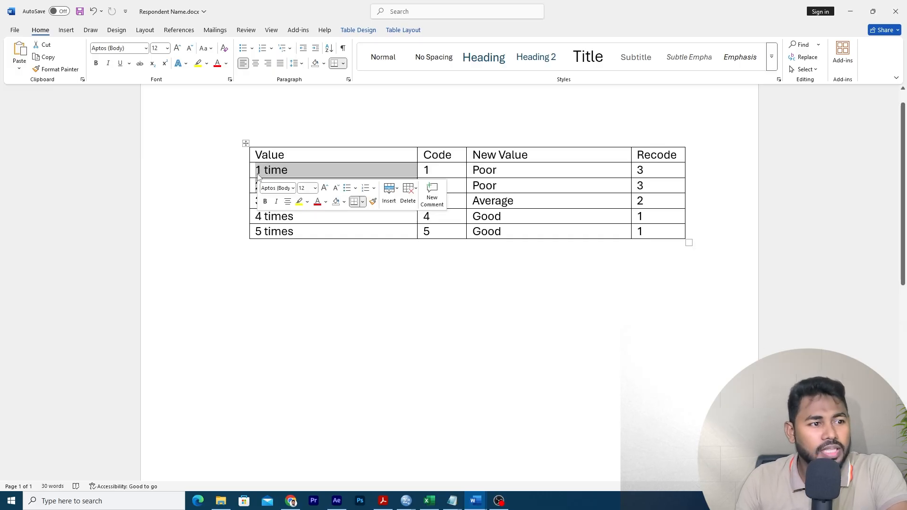
{"action": "key", "text": "shift+Down"}
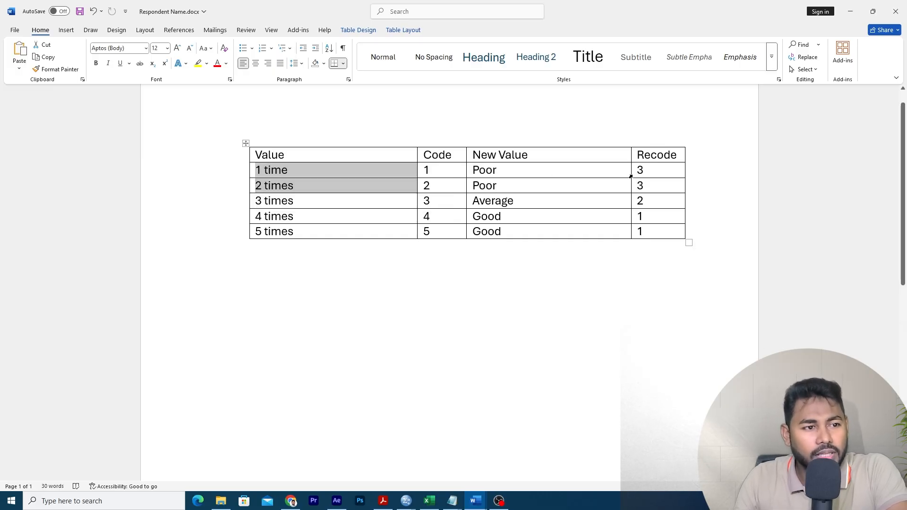
{"action": "left_click_drag", "start_coordinate": [648, 186], "coordinate": [503, 169]}
{"action": "left_click", "coordinate": [662, 174]}
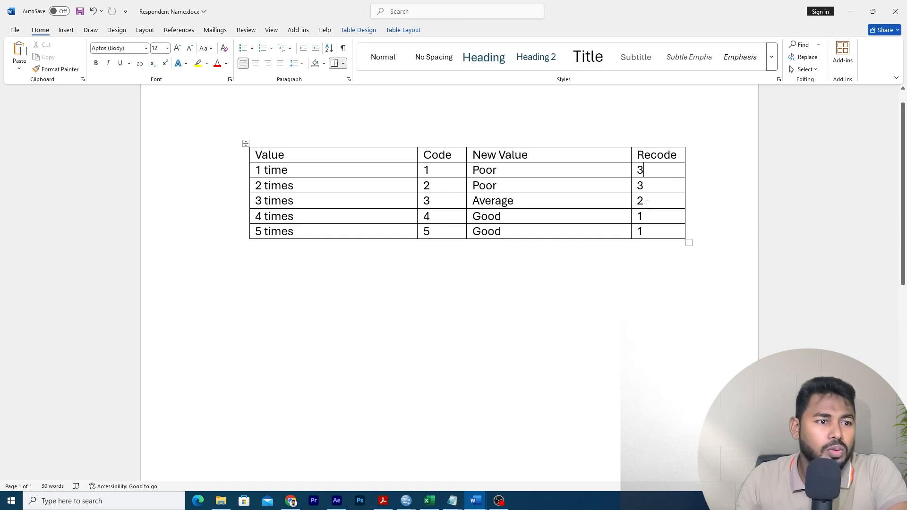
{"action": "left_click_drag", "start_coordinate": [647, 204], "coordinate": [487, 208]}
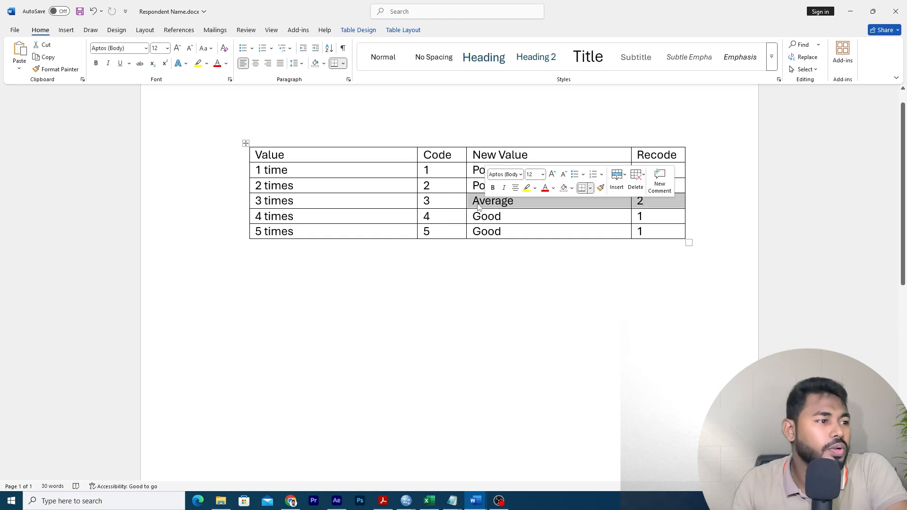
{"action": "left_click_drag", "start_coordinate": [300, 236], "coordinate": [250, 226]}
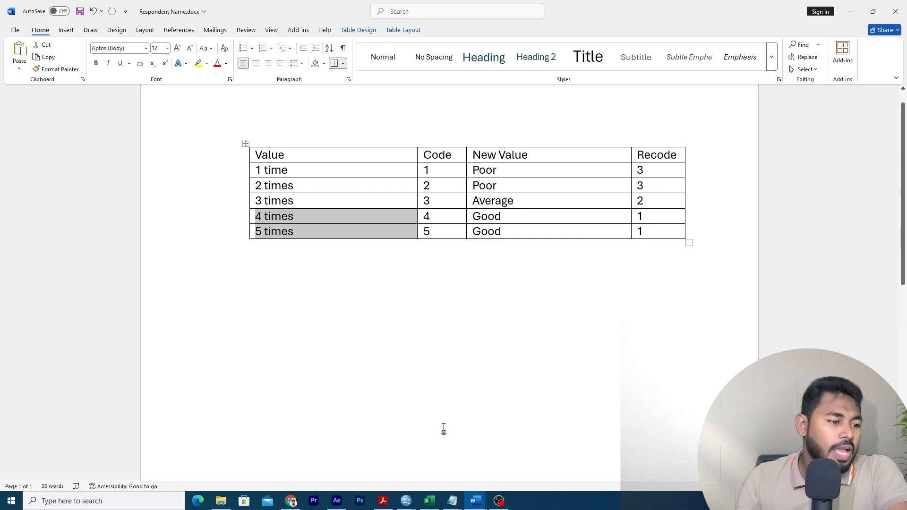
{"action": "mouse_move", "coordinate": [406, 505]}
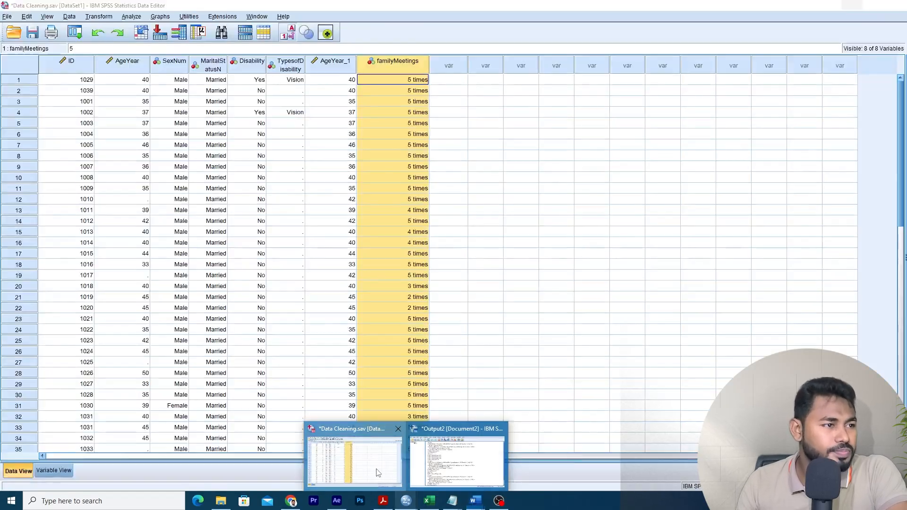
{"action": "left_click", "coordinate": [376, 468]}
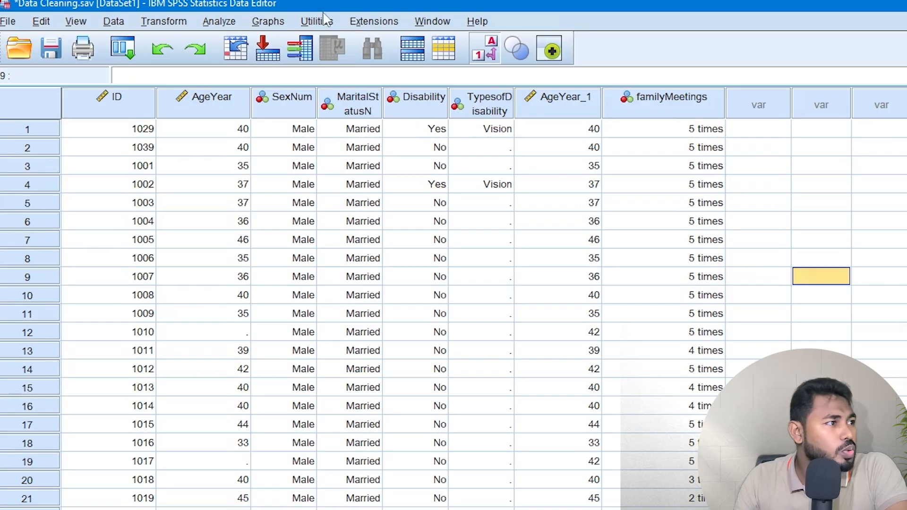
Start Recode into Different Variables with Family Meetings (familyMeetings) as the input variable
{"action": "left_click", "coordinate": [165, 24]}
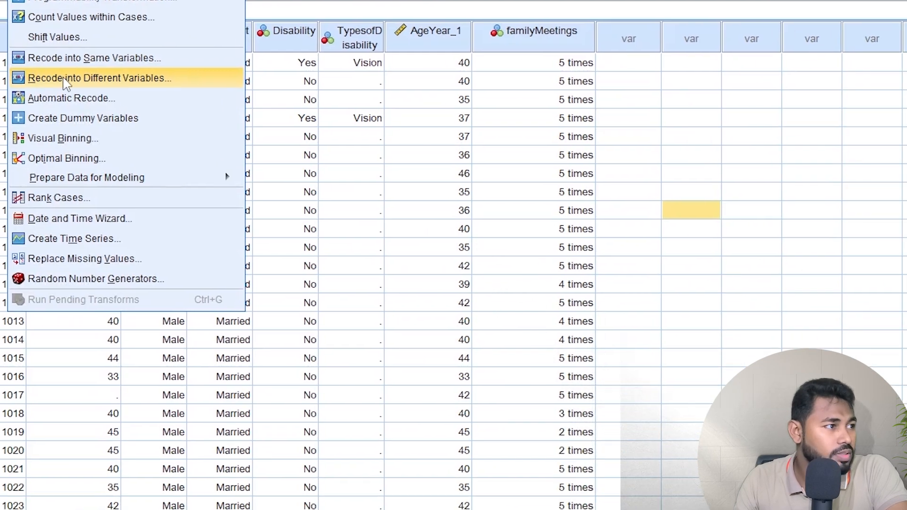
{"action": "left_click", "coordinate": [194, 145]}
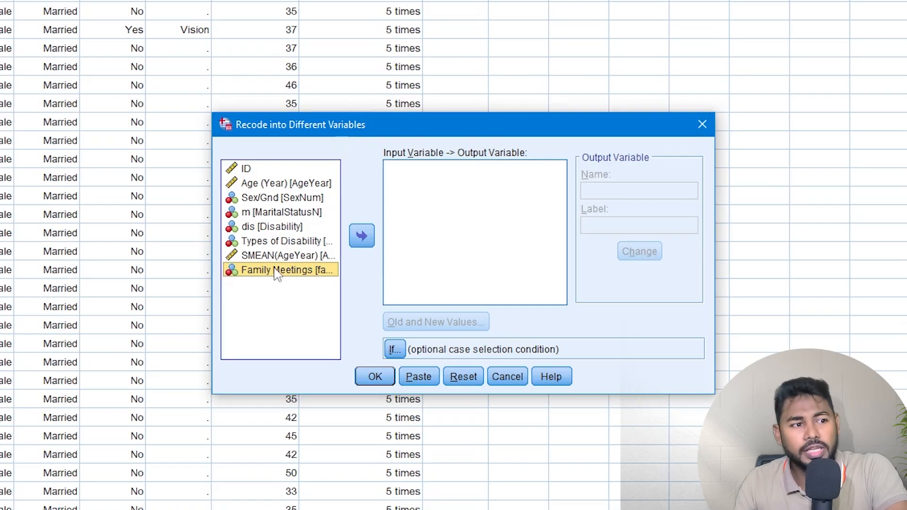
{"action": "left_click", "coordinate": [361, 236]}
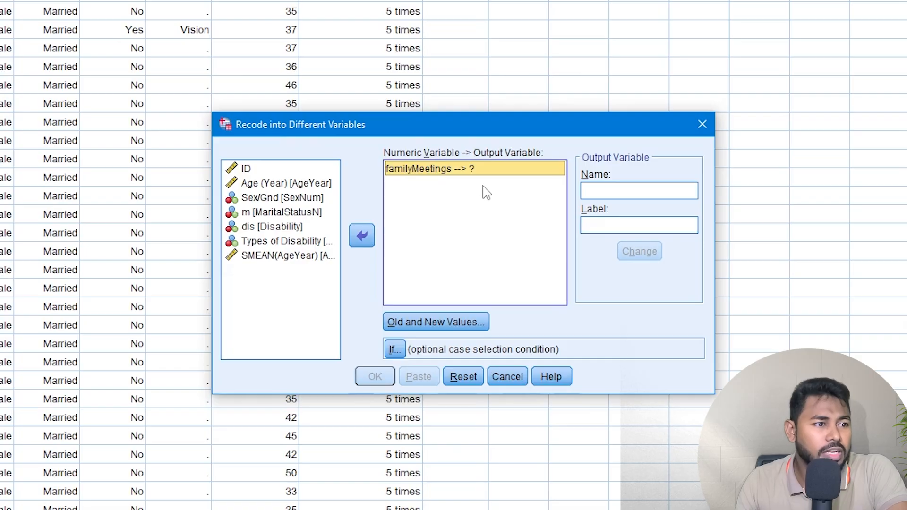
Name the output variable FamilyMeetingsWeekly, leave its label empty, and assign it to familyMeetings
{"action": "left_click", "coordinate": [606, 196]}
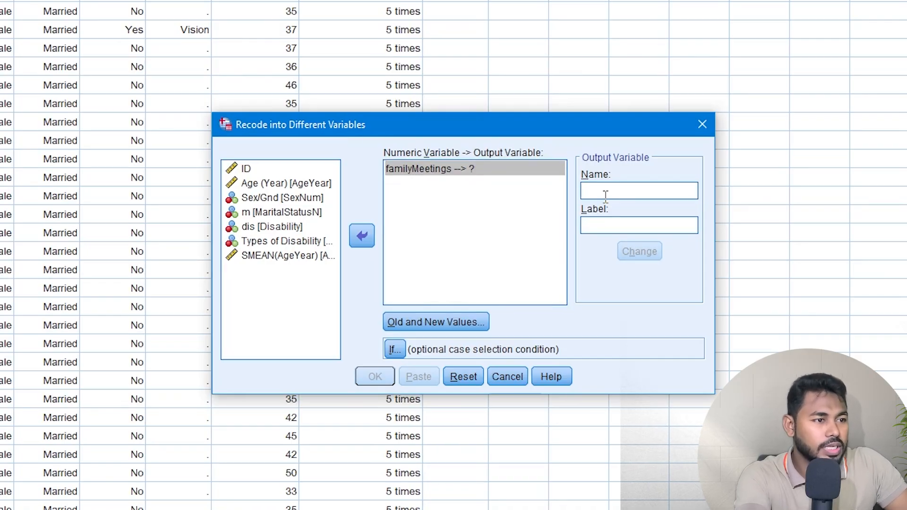
{"action": "type", "text": "Fami"}
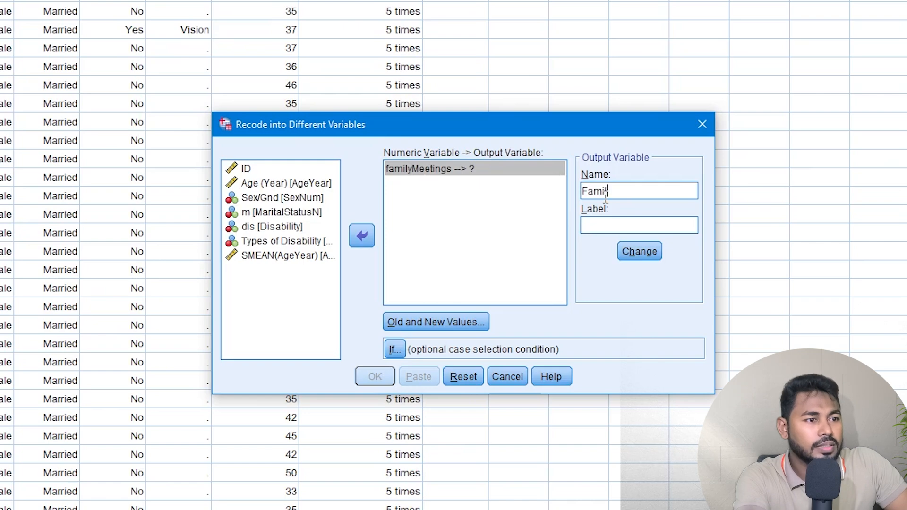
{"action": "type", "text": "lyMeetings"}
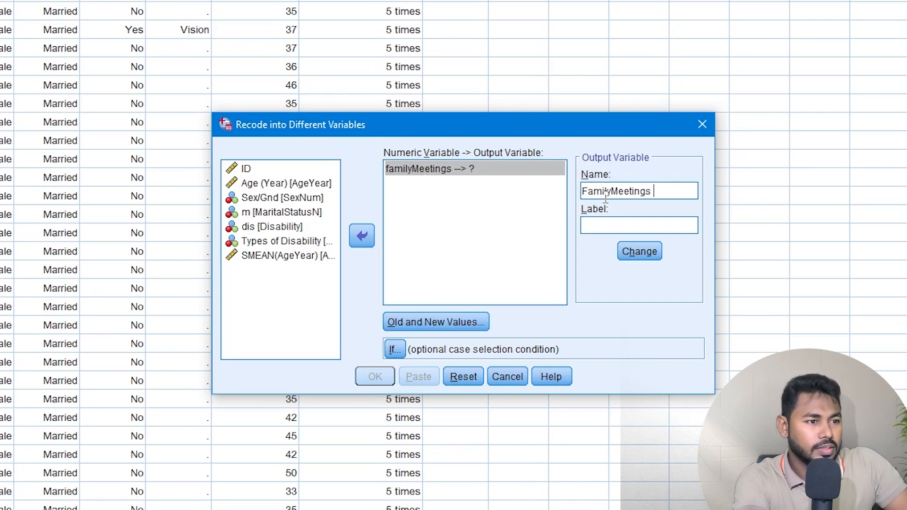
{"action": "type", "text": "Wekkly"}
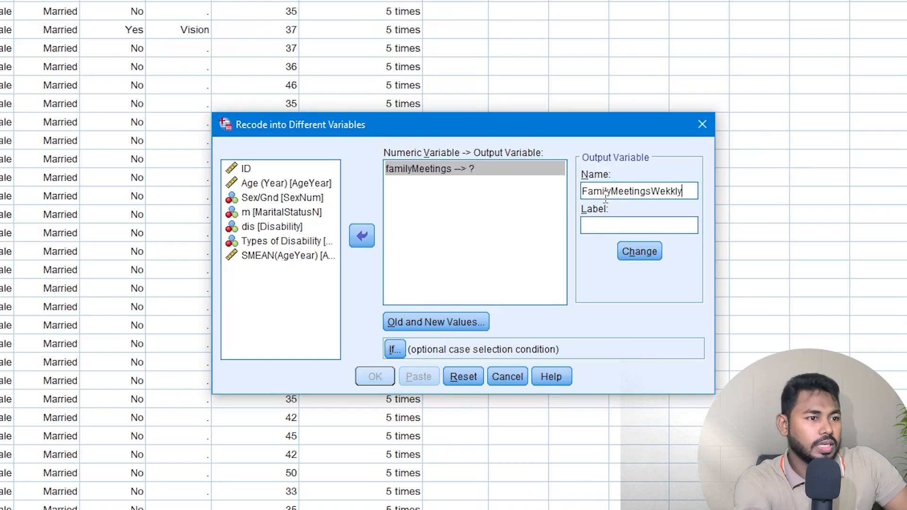
{"action": "key", "text": "BackSpace"}
{"action": "key", "text": "BackSpace"}
{"action": "key", "text": "BackSpace"}
{"action": "key", "text": "BackSpace"}
{"action": "type", "text": "ekly"}
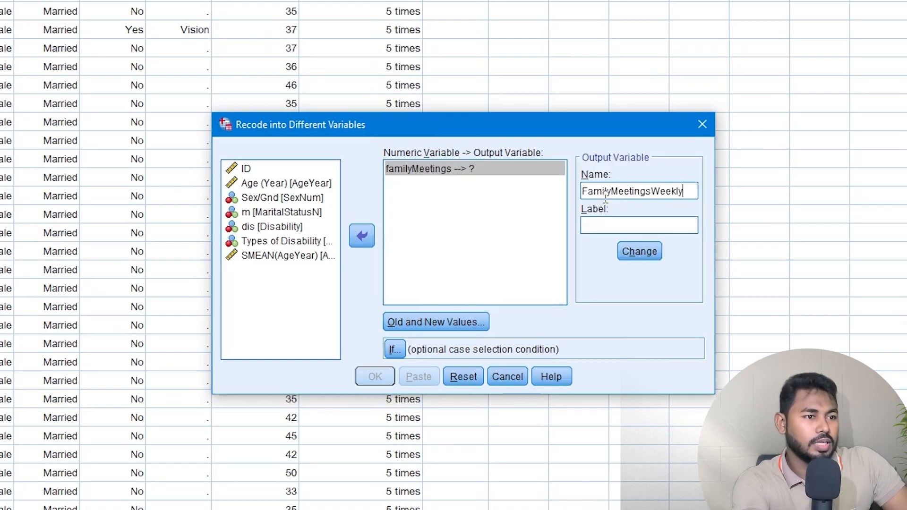
{"action": "left_click", "coordinate": [602, 225]}
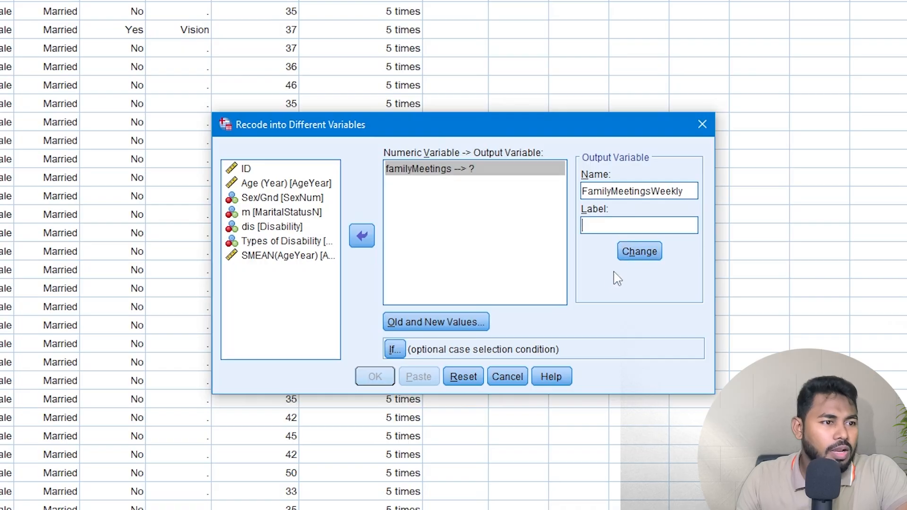
{"action": "left_click", "coordinate": [651, 254]}
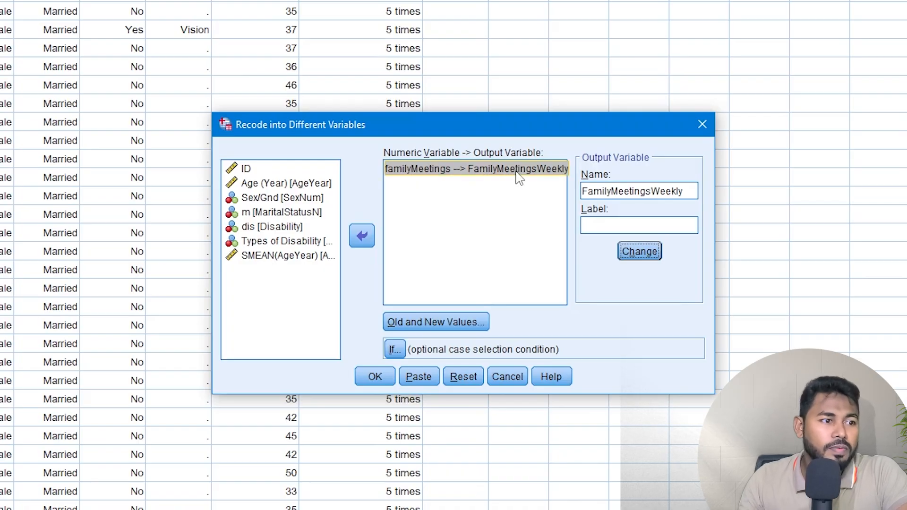
Open the old and new value definitions for the recode and consult the codes in the Word document's table
{"action": "left_click", "coordinate": [439, 325]}
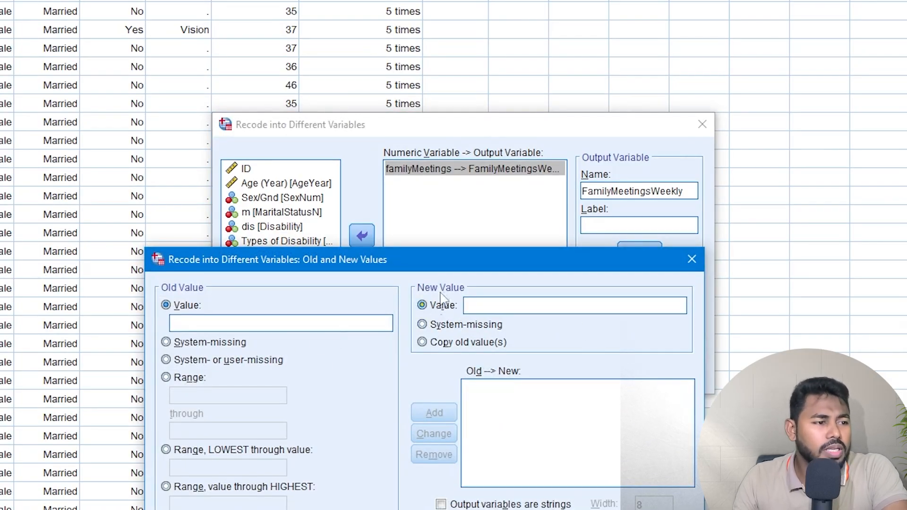
{"action": "left_click_drag", "start_coordinate": [441, 268], "coordinate": [471, 320]}
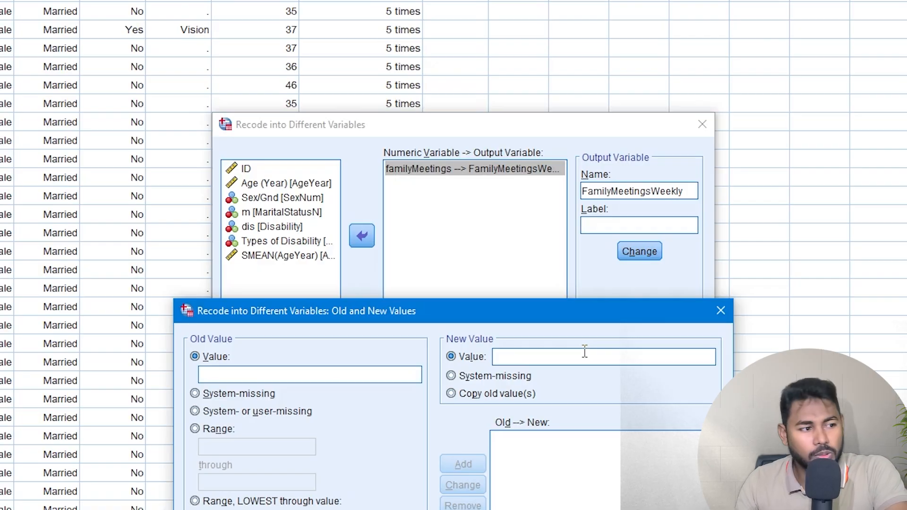
{"action": "left_click", "coordinate": [267, 376]}
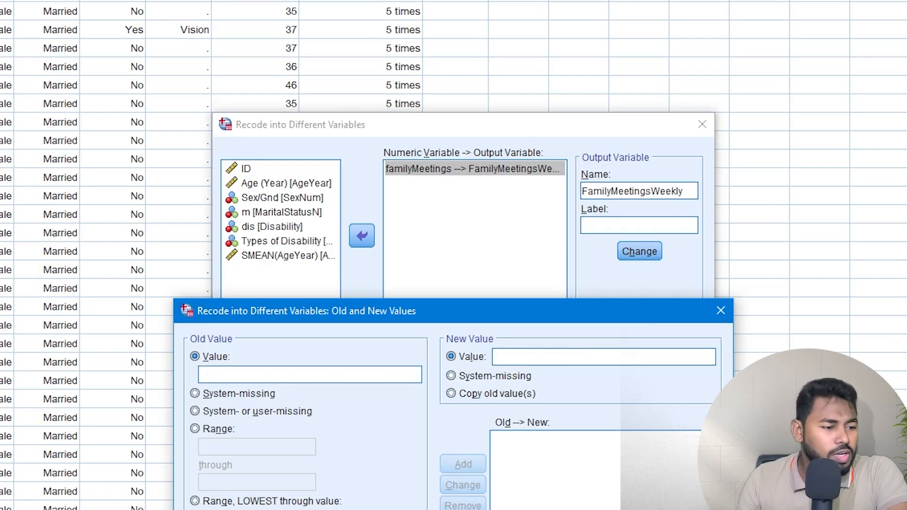
{"action": "mouse_move", "coordinate": [475, 500]}
{"action": "left_click", "coordinate": [451, 460]}
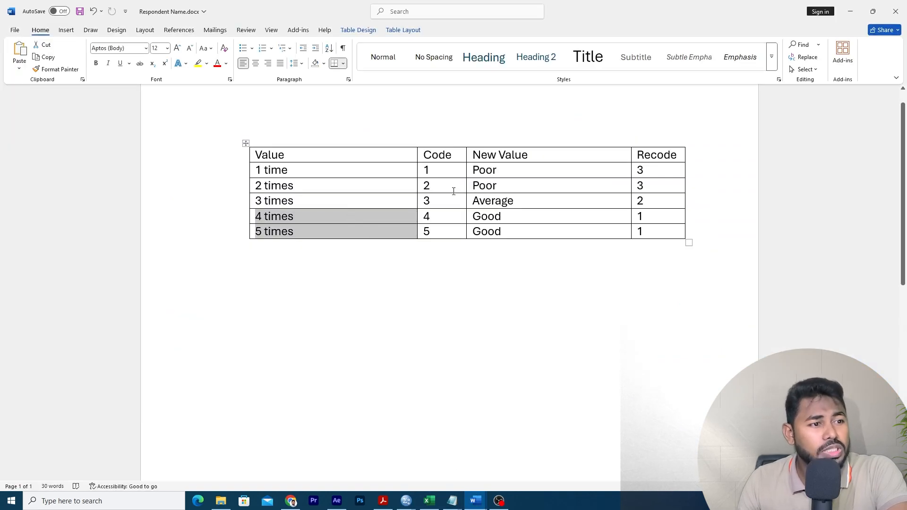
{"action": "left_click_drag", "start_coordinate": [445, 189], "coordinate": [407, 171]}
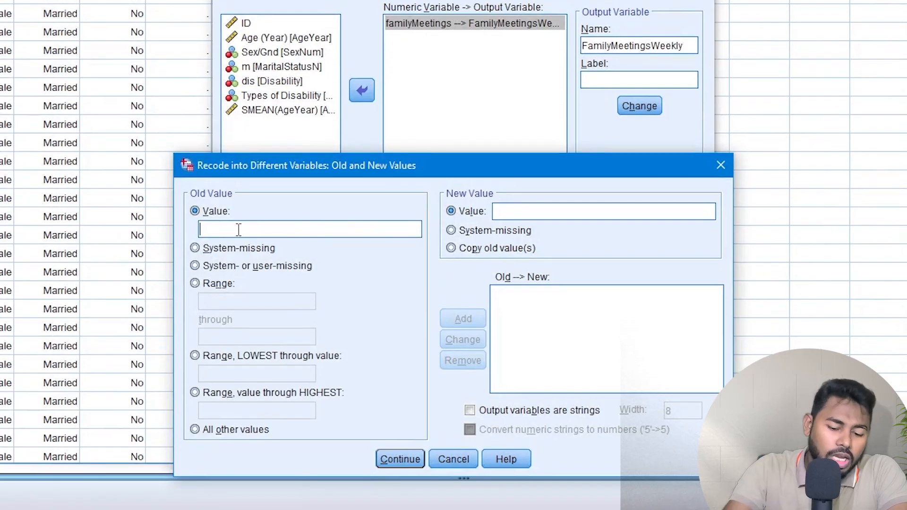
Add the recodes of old value 1 to new value 3 and old value 2 to new value 3
{"action": "type", "text": "1"}
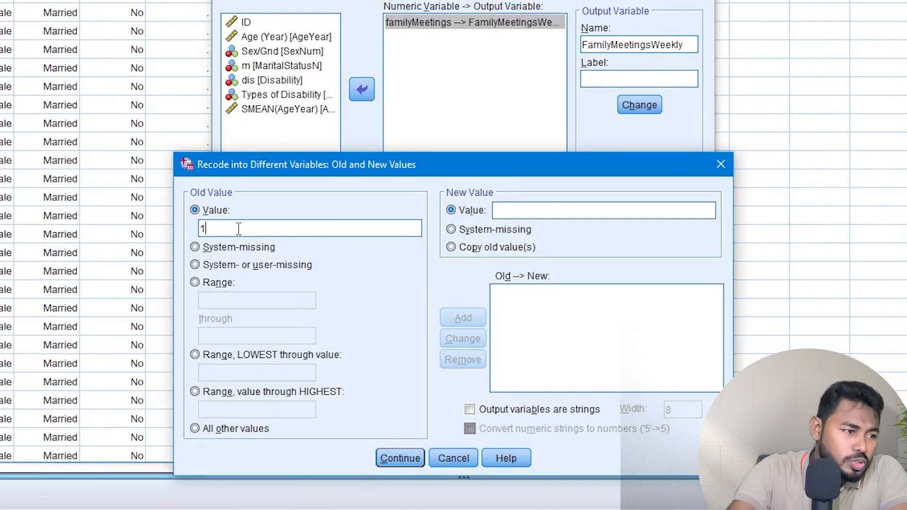
{"action": "left_click", "coordinate": [521, 210]}
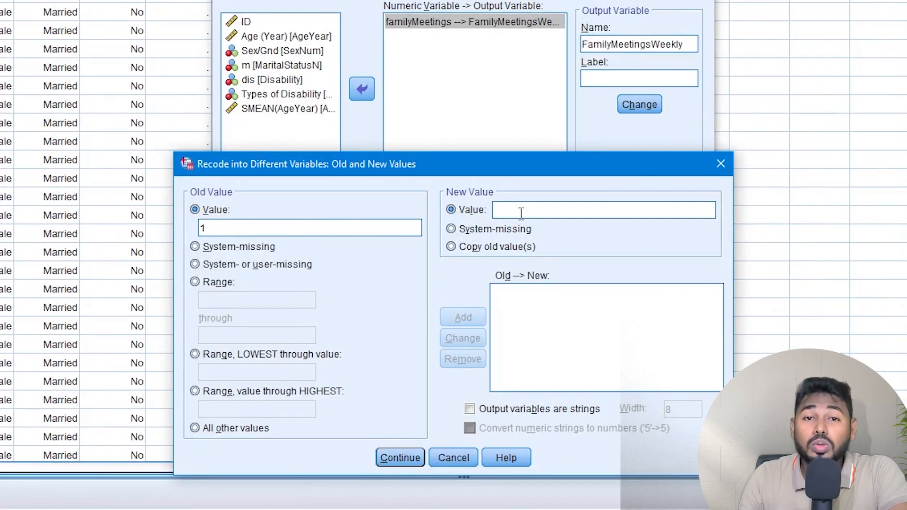
{"action": "type", "text": "3"}
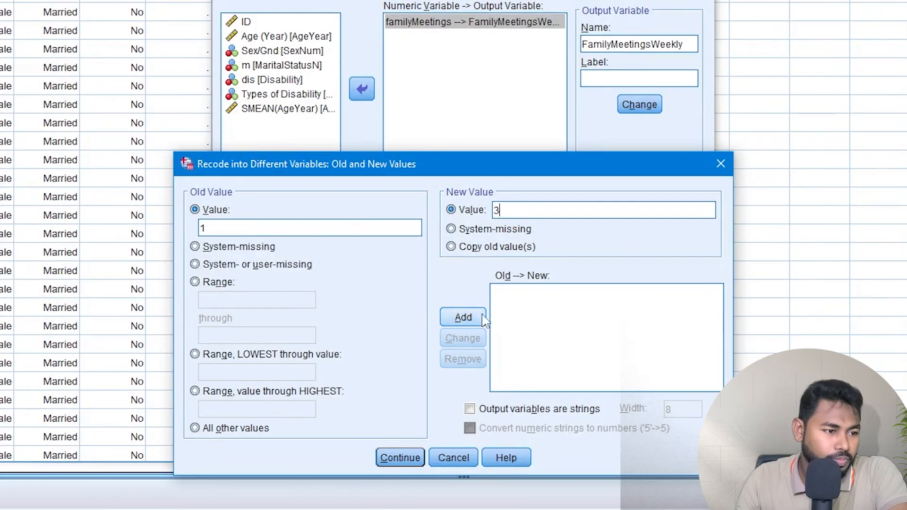
{"action": "left_click", "coordinate": [463, 317]}
{"action": "left_click", "coordinate": [208, 229]}
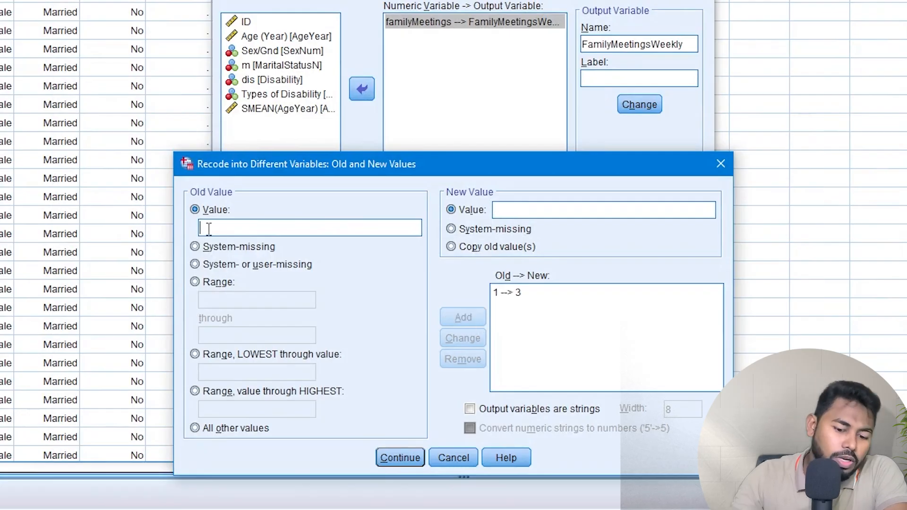
{"action": "type", "text": "2"}
{"action": "left_click", "coordinate": [531, 213]}
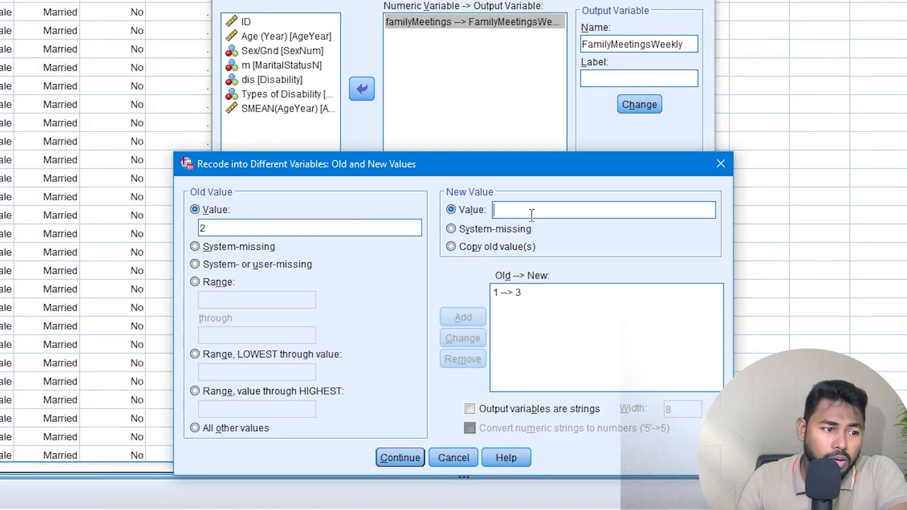
{"action": "type", "text": "3"}
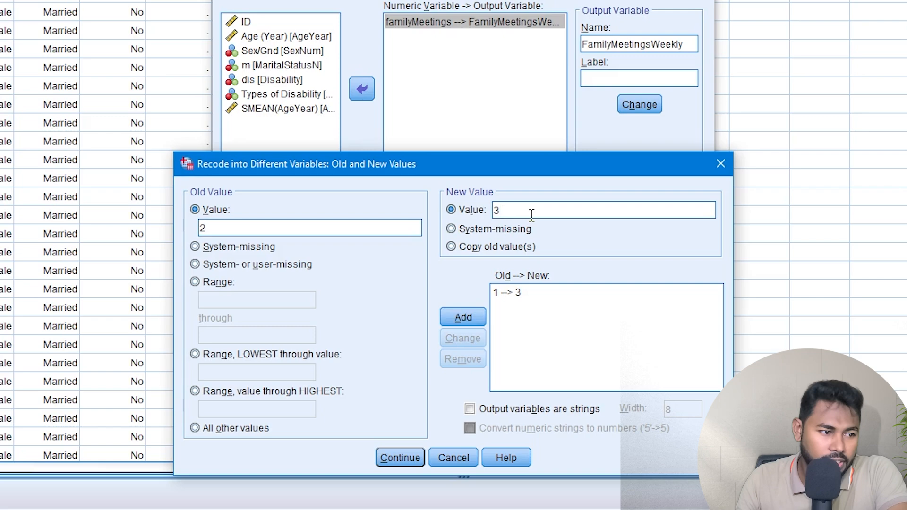
{"action": "left_click", "coordinate": [465, 318]}
Add the recode of old value 3 to new value 2
{"action": "left_click", "coordinate": [217, 229]}
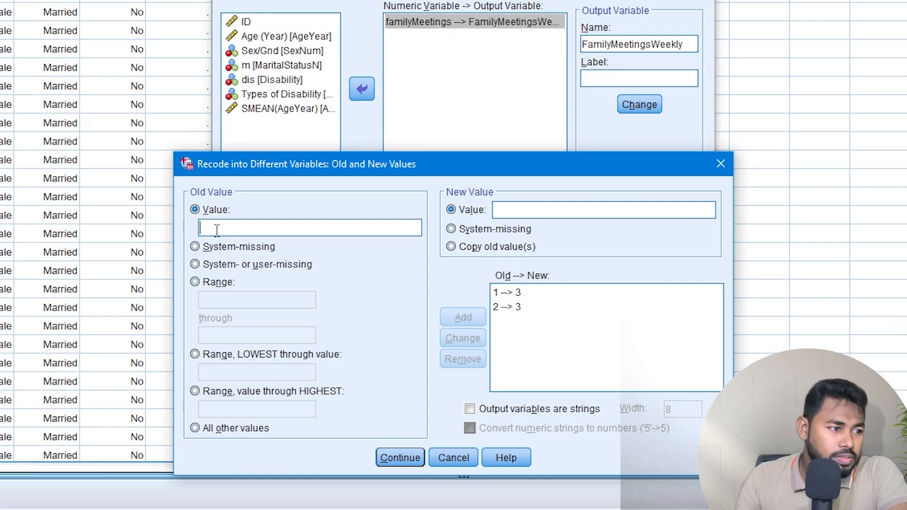
{"action": "type", "text": "3"}
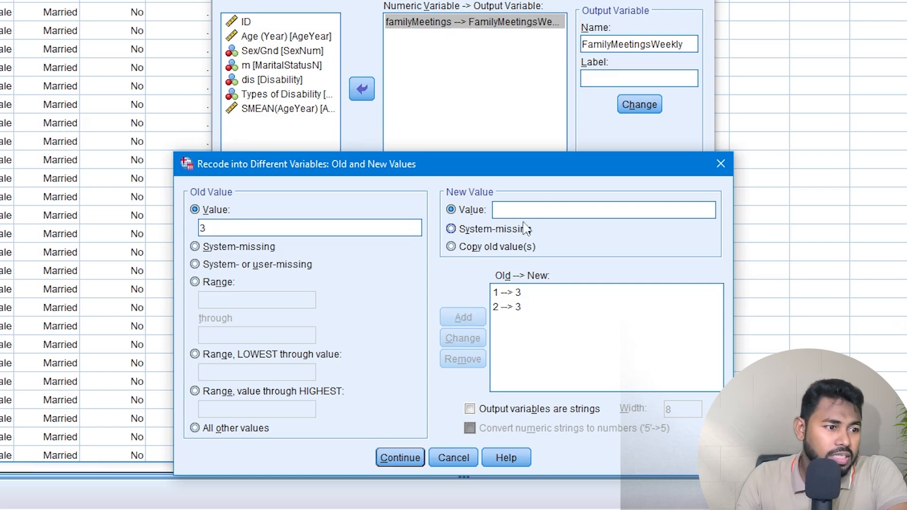
{"action": "left_click", "coordinate": [555, 209]}
{"action": "type", "text": "2"}
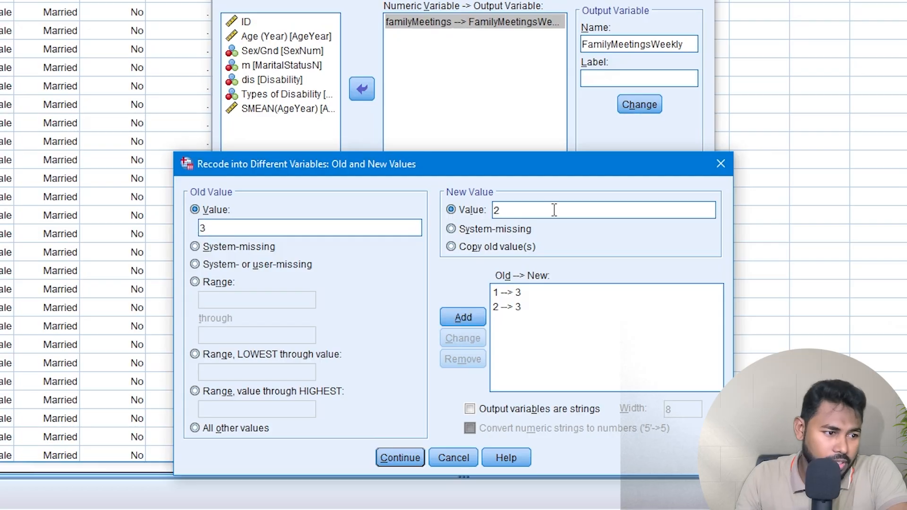
{"action": "left_click", "coordinate": [463, 317]}
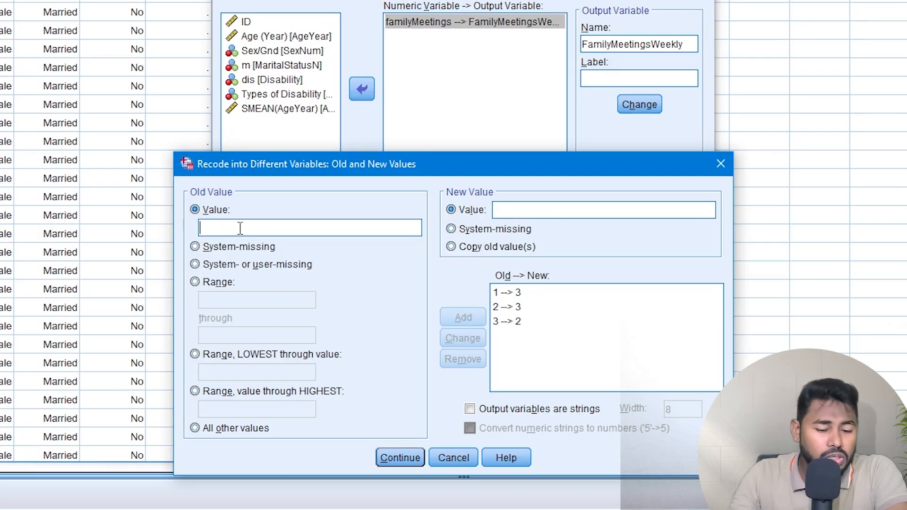
Add the recodes of old value 4 to new value 1 and old value 5 to new value 1
{"action": "type", "text": "4"}
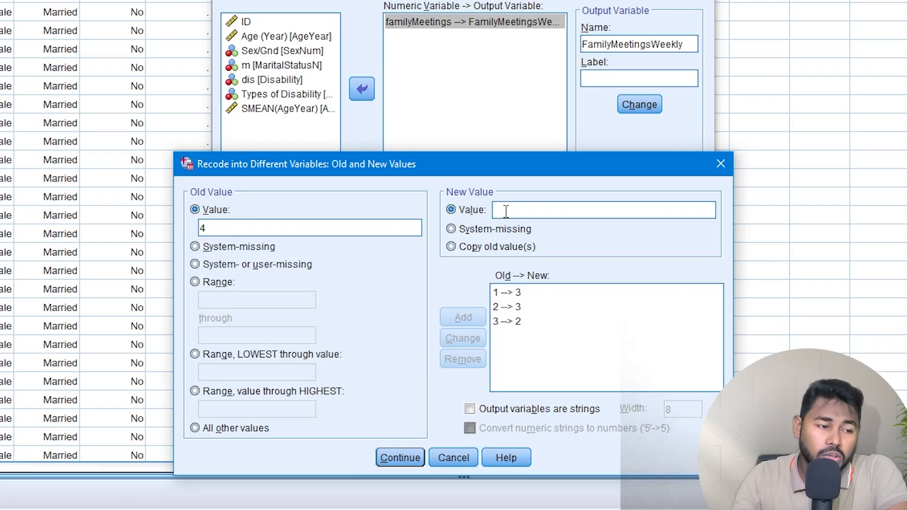
{"action": "type", "text": "1"}
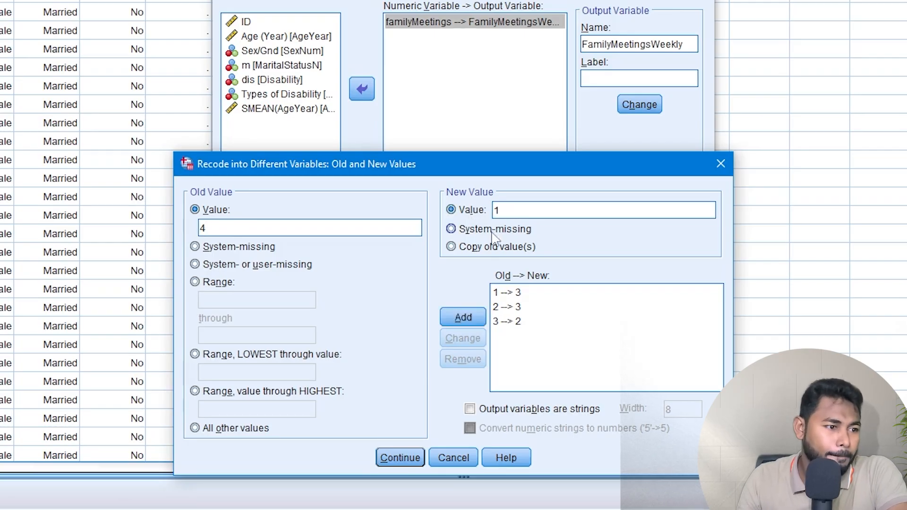
{"action": "left_click", "coordinate": [463, 315]}
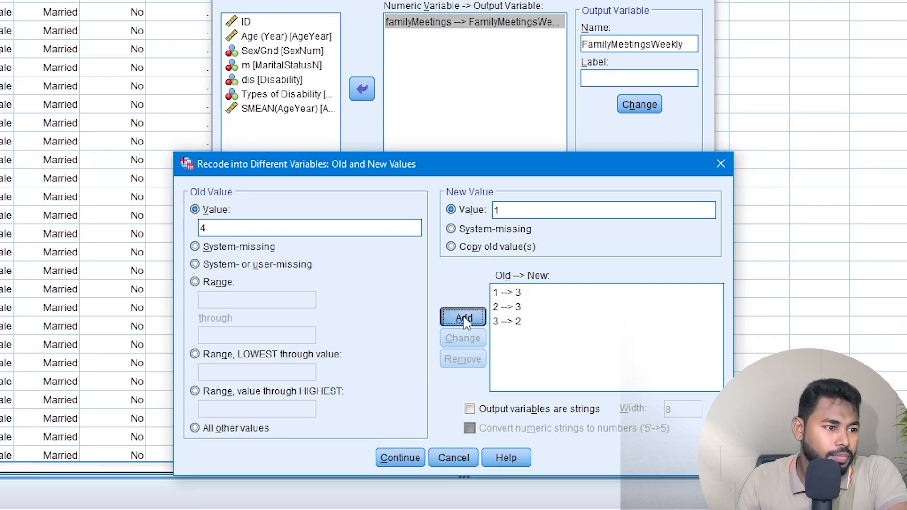
{"action": "left_click", "coordinate": [236, 227]}
{"action": "type", "text": "5"}
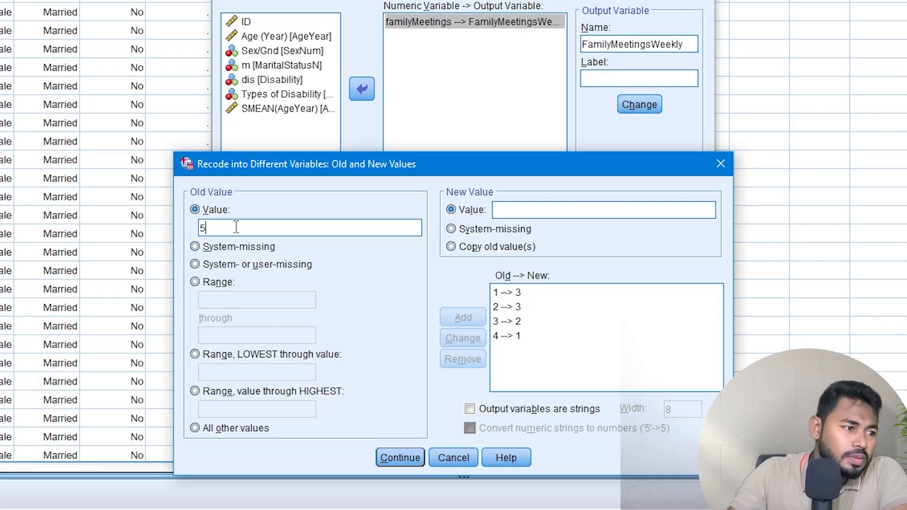
{"action": "left_click", "coordinate": [516, 213]}
{"action": "type", "text": "1"}
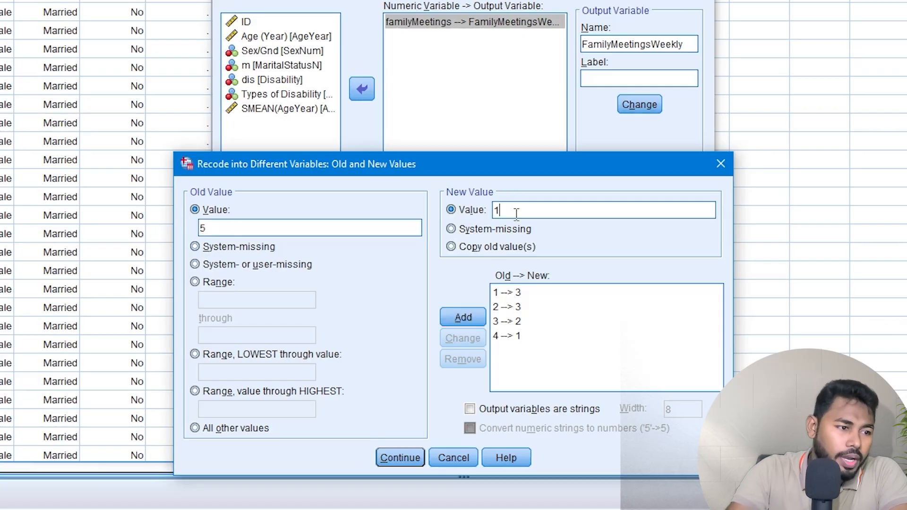
{"action": "left_click", "coordinate": [468, 318]}
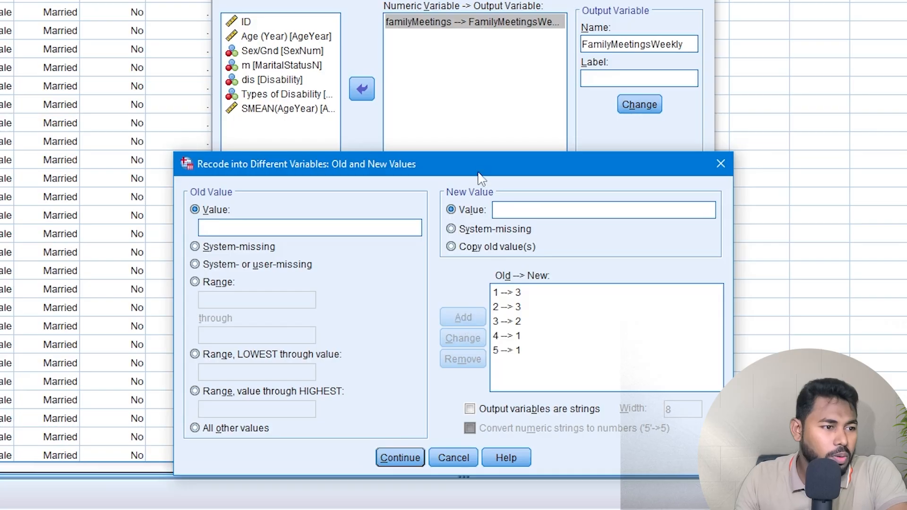
Compare the recode list with the Code and Recode columns of the table in the Word document, row by row
{"action": "left_click_drag", "start_coordinate": [476, 168], "coordinate": [850, 1]}
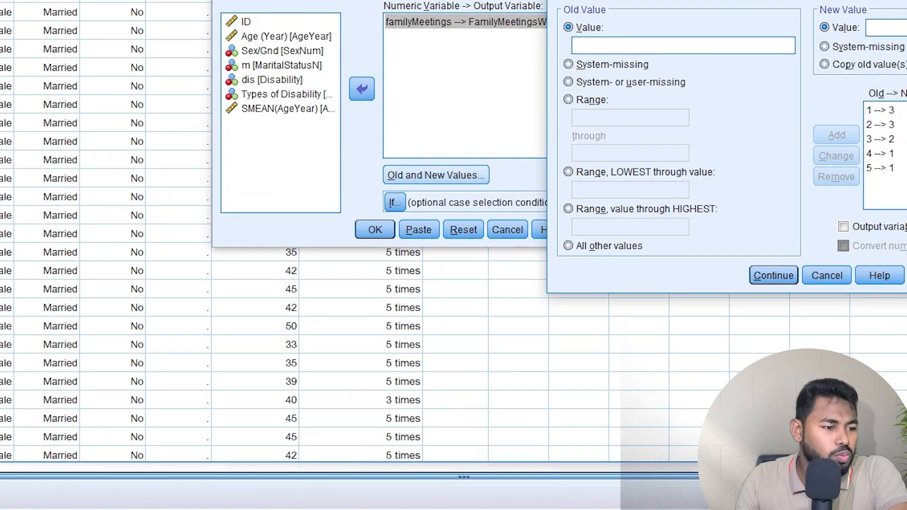
{"action": "left_click", "coordinate": [470, 479]}
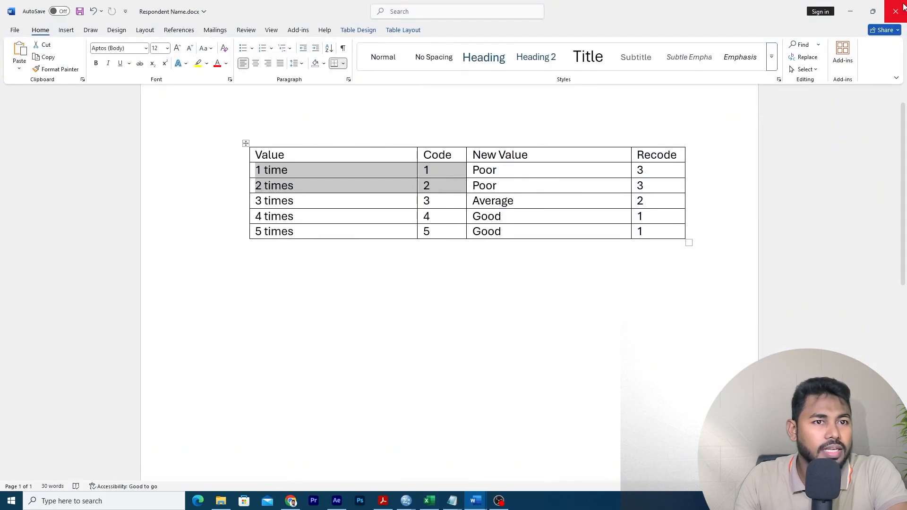
{"action": "left_click", "coordinate": [873, 12]}
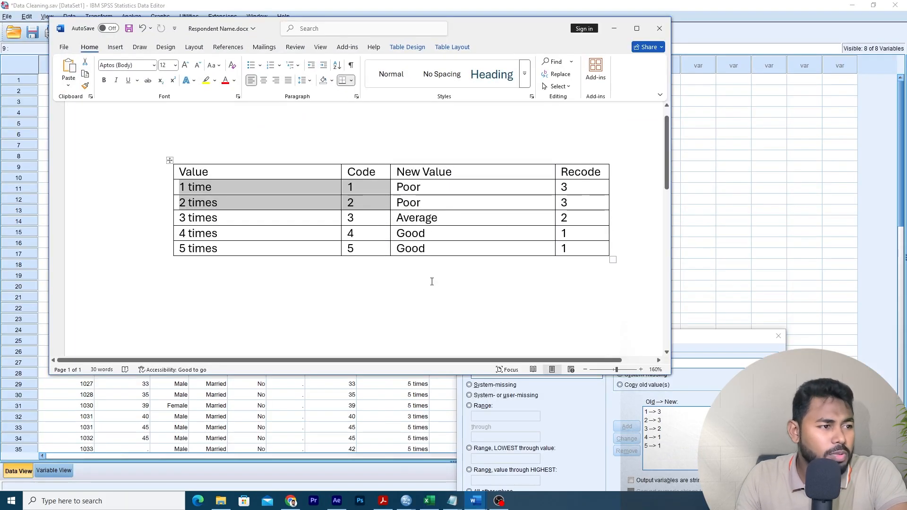
{"action": "left_click", "coordinate": [344, 217]}
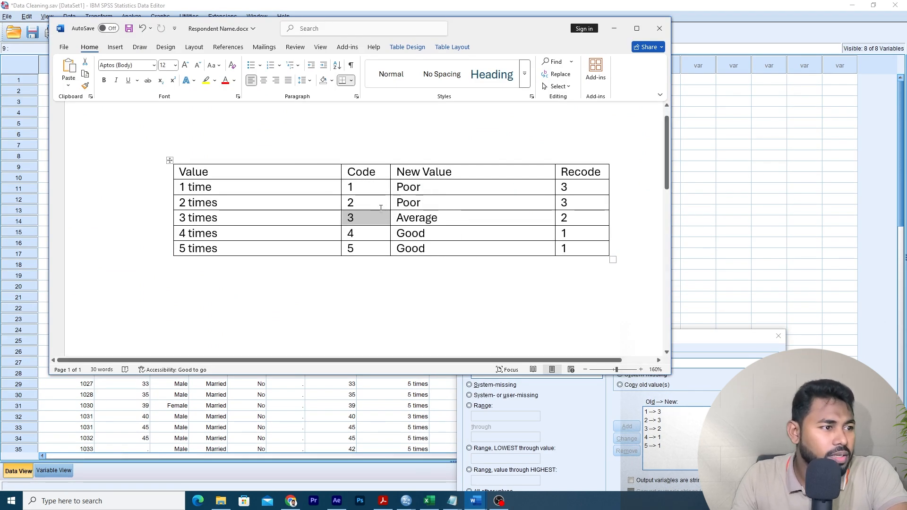
{"action": "left_click_drag", "start_coordinate": [364, 201], "coordinate": [571, 203]}
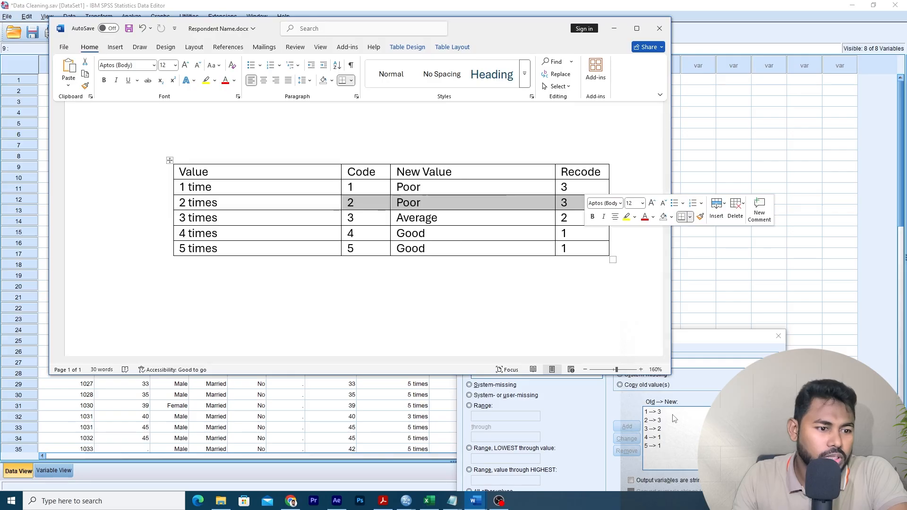
{"action": "left_click_drag", "start_coordinate": [359, 219], "coordinate": [580, 232]}
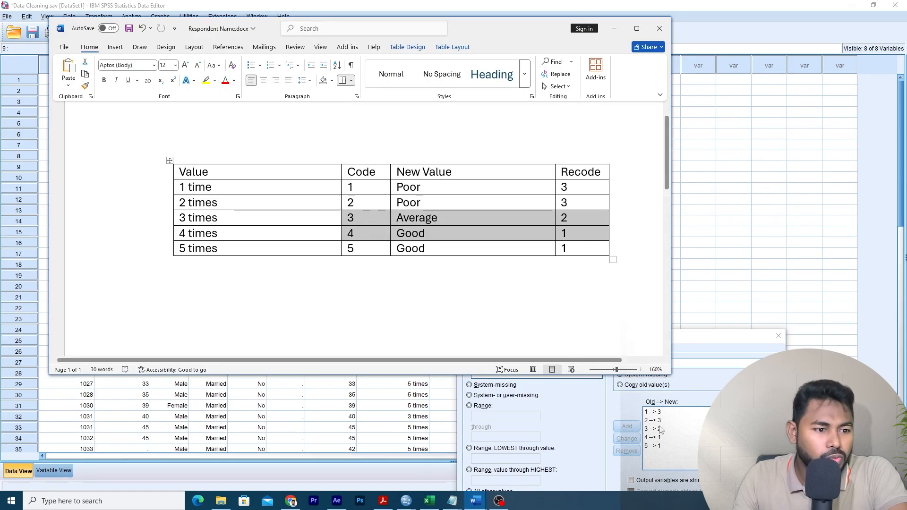
{"action": "left_click_drag", "start_coordinate": [350, 233], "coordinate": [574, 233]}
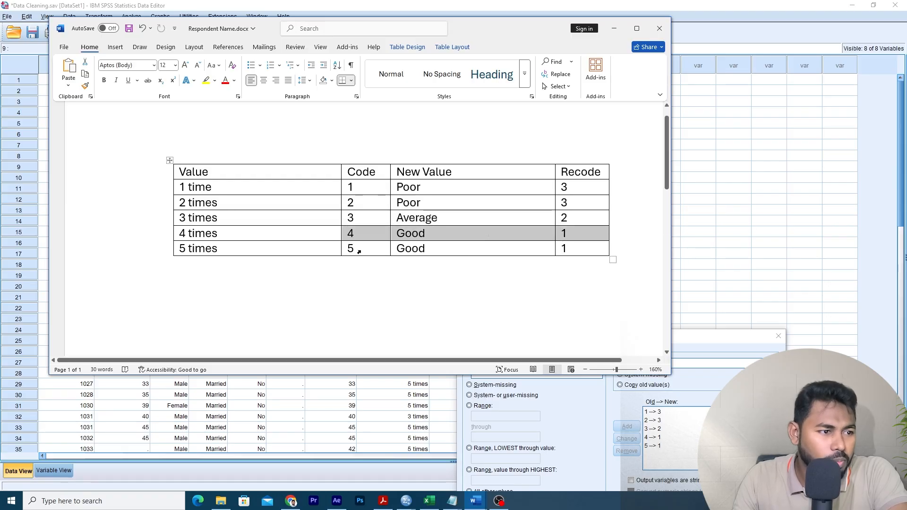
{"action": "left_click_drag", "start_coordinate": [359, 252], "coordinate": [585, 253]}
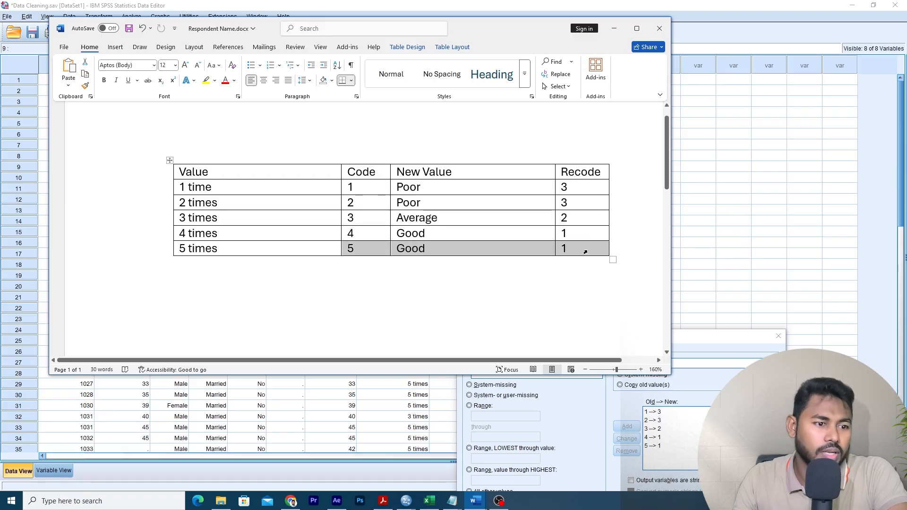
{"action": "left_click", "coordinate": [619, 29]}
Accept the old and new value definitions, run the recode of familyMeetings, and minimize the output viewer
{"action": "left_click_drag", "start_coordinate": [620, 340], "coordinate": [559, 143]}
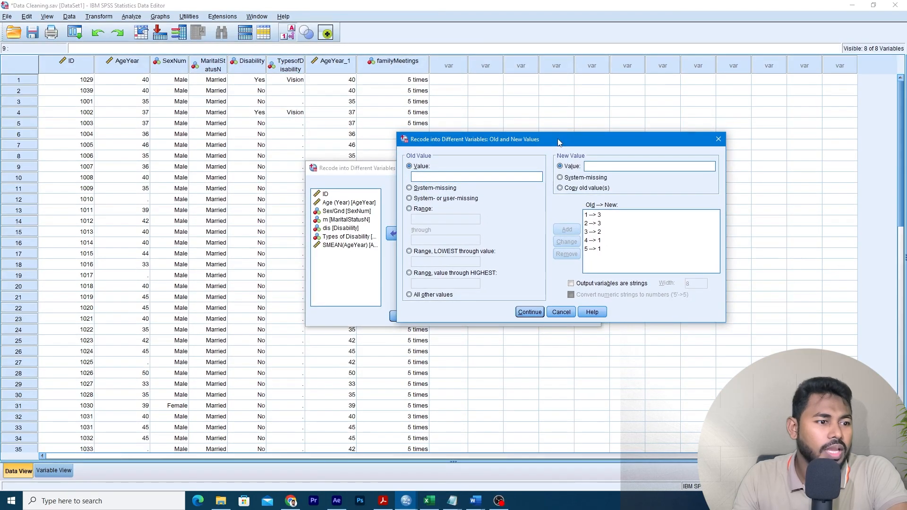
{"action": "left_click", "coordinate": [529, 312]}
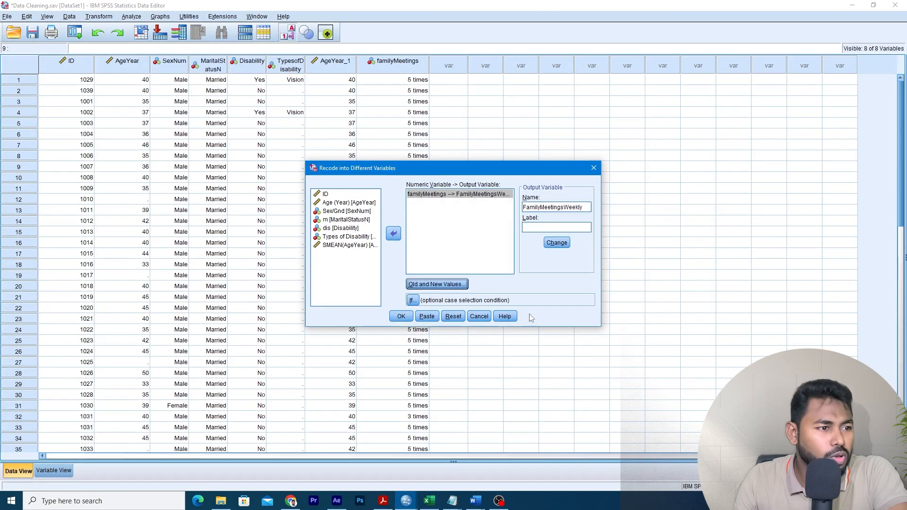
{"action": "left_click", "coordinate": [401, 317]}
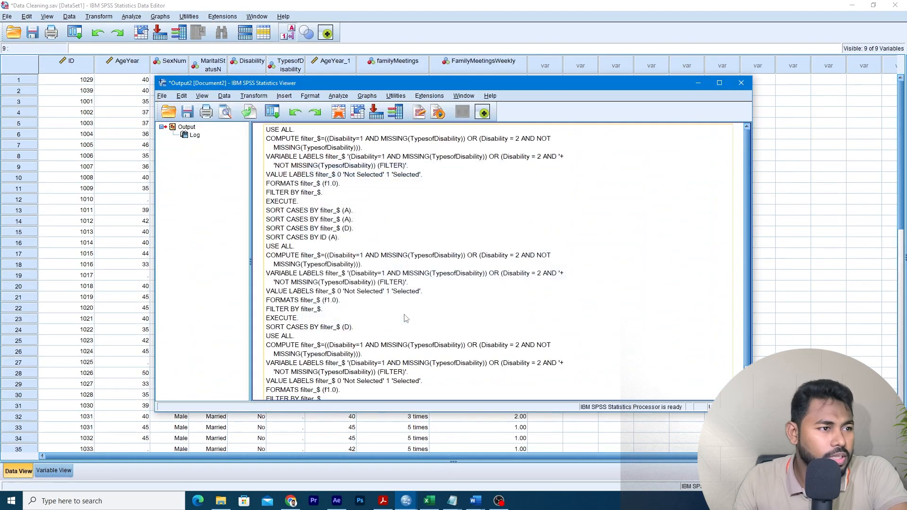
{"action": "left_click", "coordinate": [697, 83]}
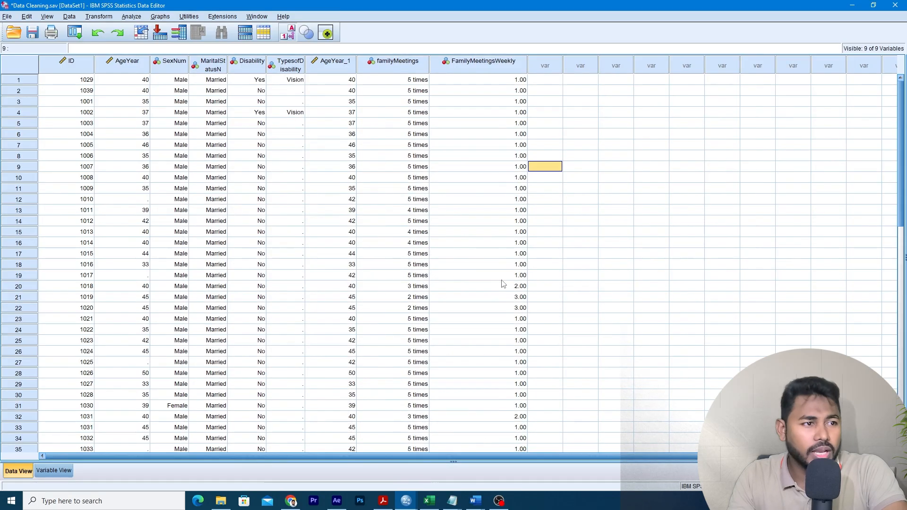
Set the decimals of FamilyMeetingsWeekly to 0 and check the new variable's column in the data
{"action": "left_click", "coordinate": [470, 66]}
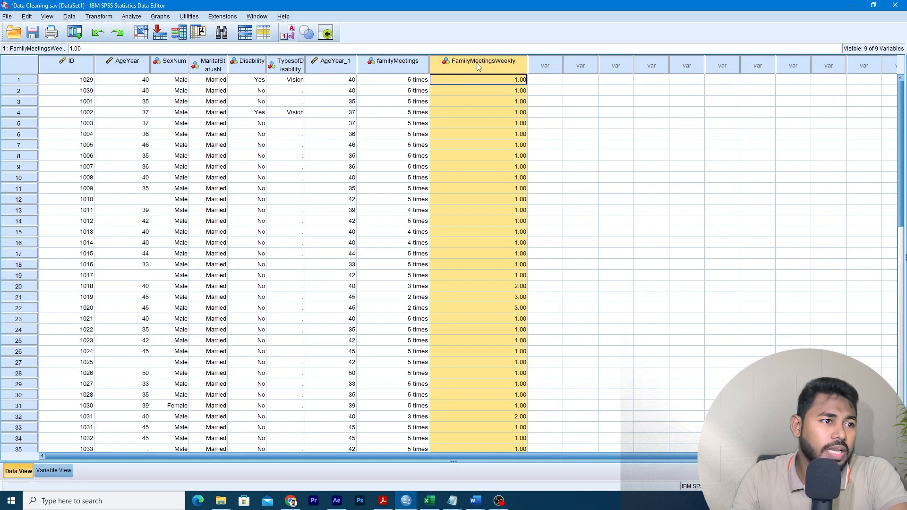
{"action": "left_click", "coordinate": [54, 472]}
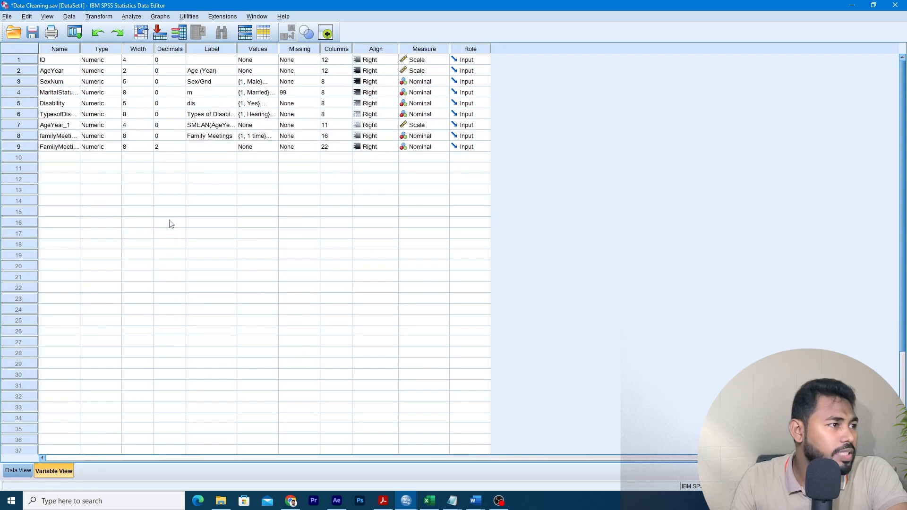
{"action": "left_click", "coordinate": [171, 146]}
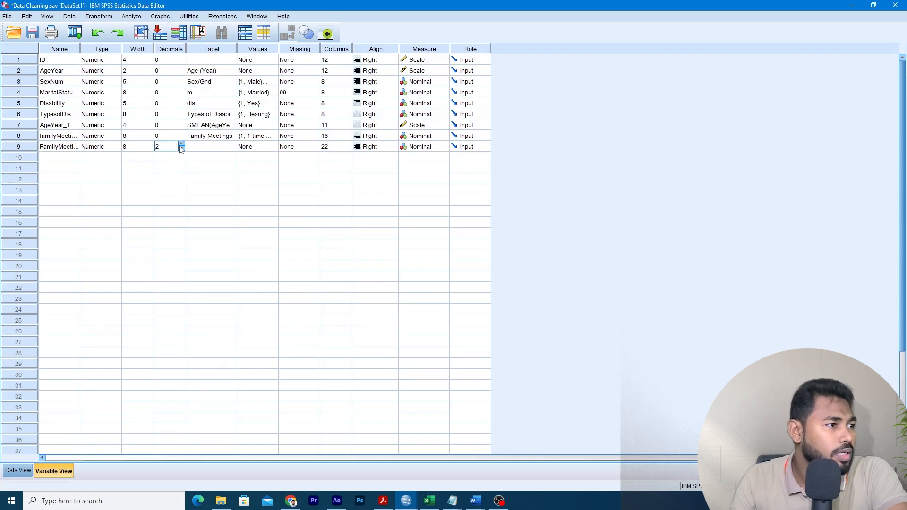
{"action": "left_click", "coordinate": [18, 472]}
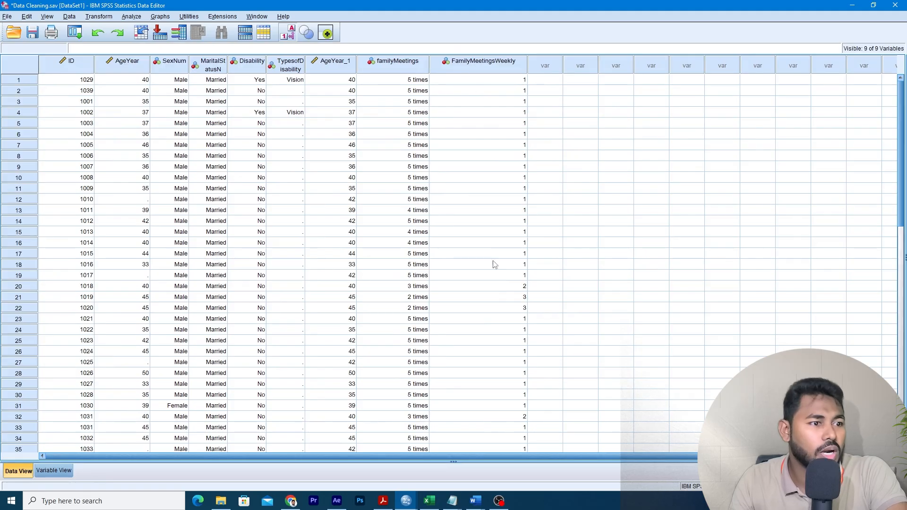
Label the FamilyMeetingsWeekly variable as Family Meetings Weekly
{"action": "left_click", "coordinate": [53, 471]}
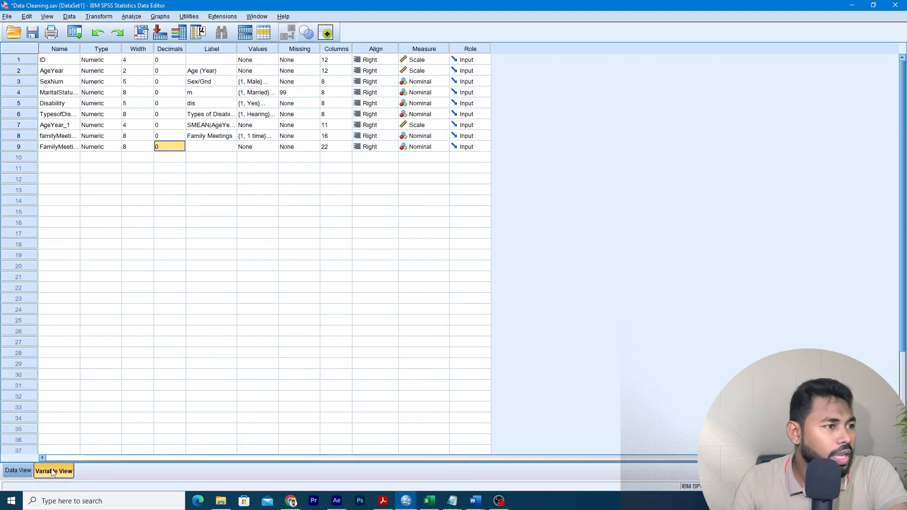
{"action": "left_click", "coordinate": [222, 148]}
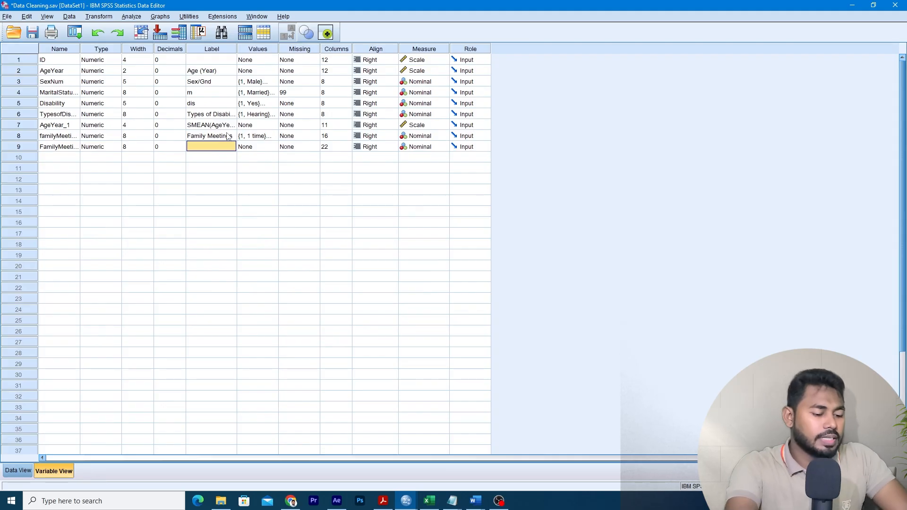
{"action": "type", "text": "Family"}
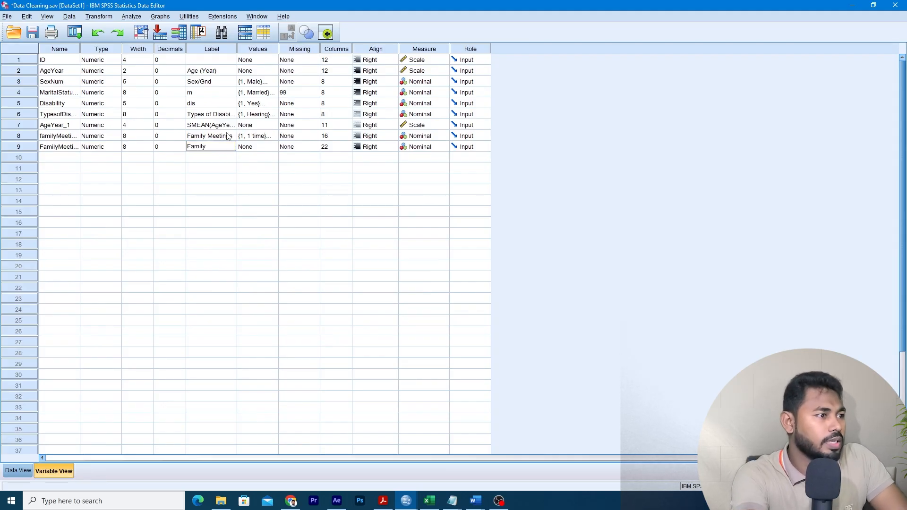
{"action": "type", "text": " Meetings"}
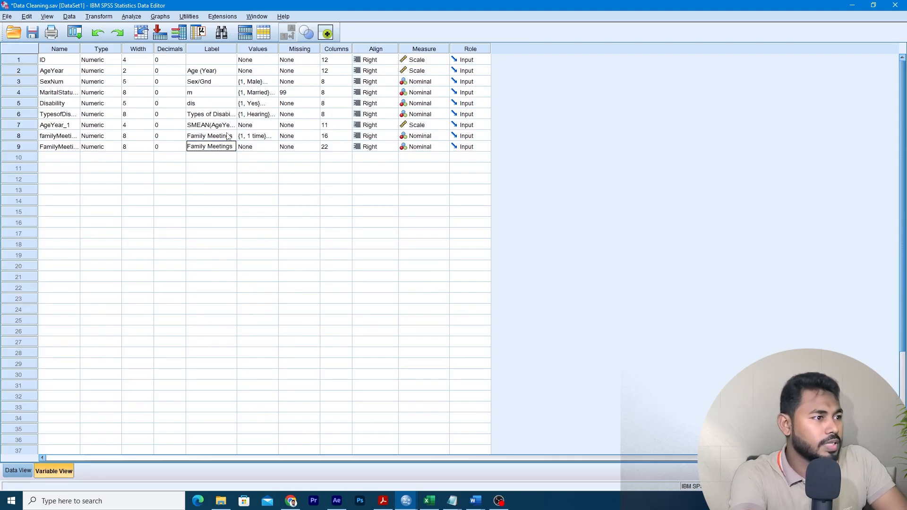
{"action": "type", "text": " Weekly"}
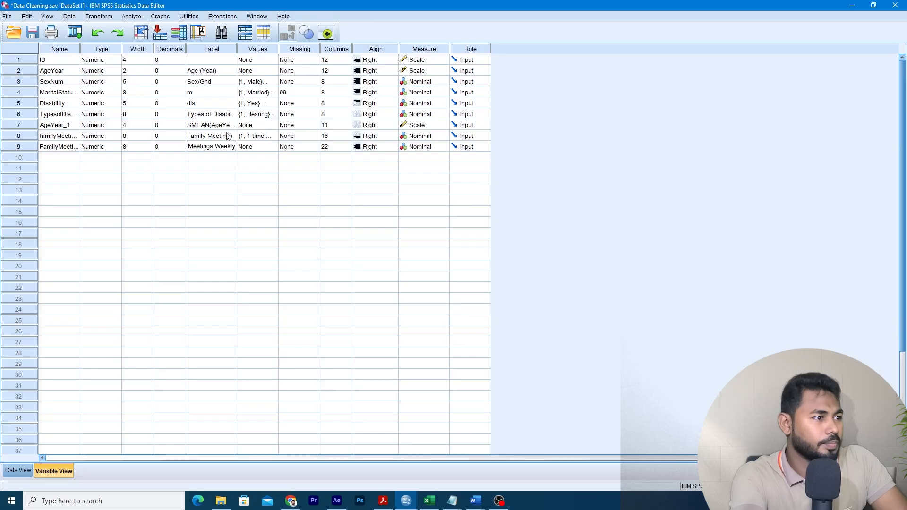
Open the value labels of FamilyMeetingsWeekly and consult the new values and their codes in the Word document's table
{"action": "left_click", "coordinate": [267, 148]}
{"action": "left_click", "coordinate": [273, 148]}
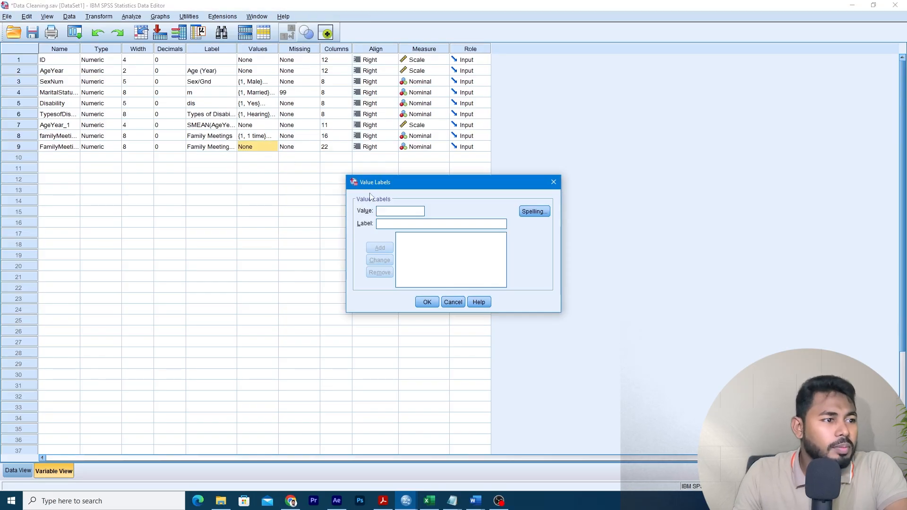
{"action": "mouse_move", "coordinate": [475, 501]}
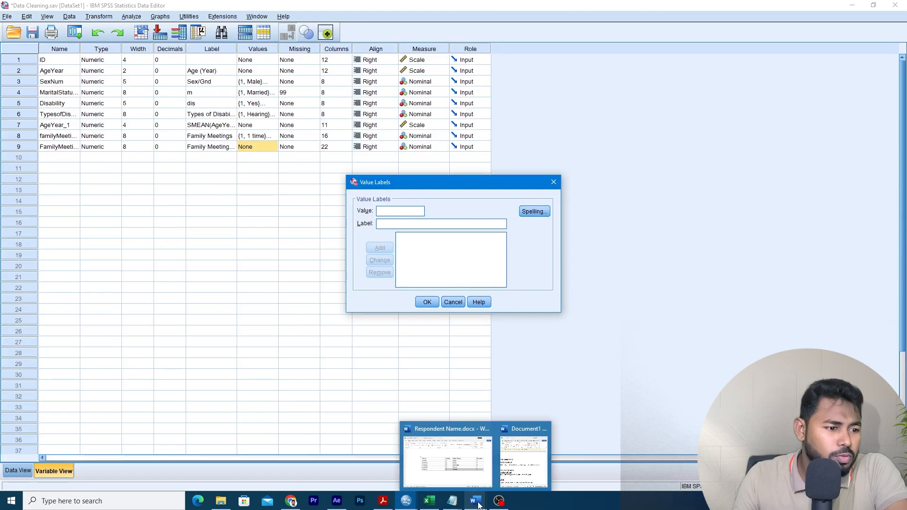
{"action": "left_click", "coordinate": [470, 466]}
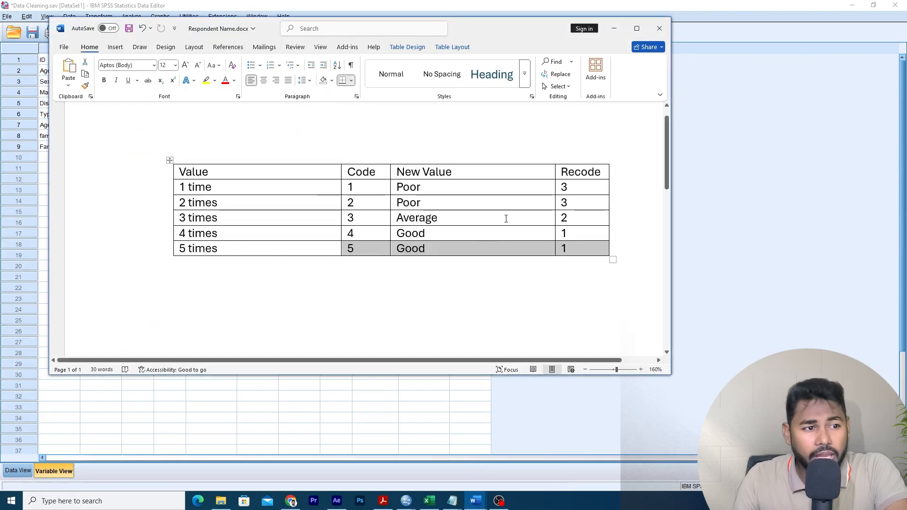
{"action": "left_click", "coordinate": [614, 29]}
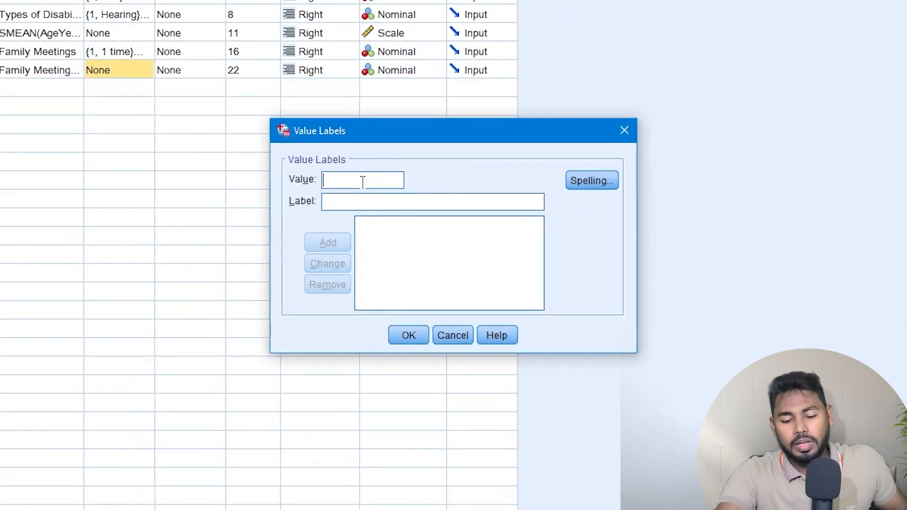
Add the value labels 1 = Good and 2 = Average to FamilyMeetingsWeekly
{"action": "type", "text": "1"}
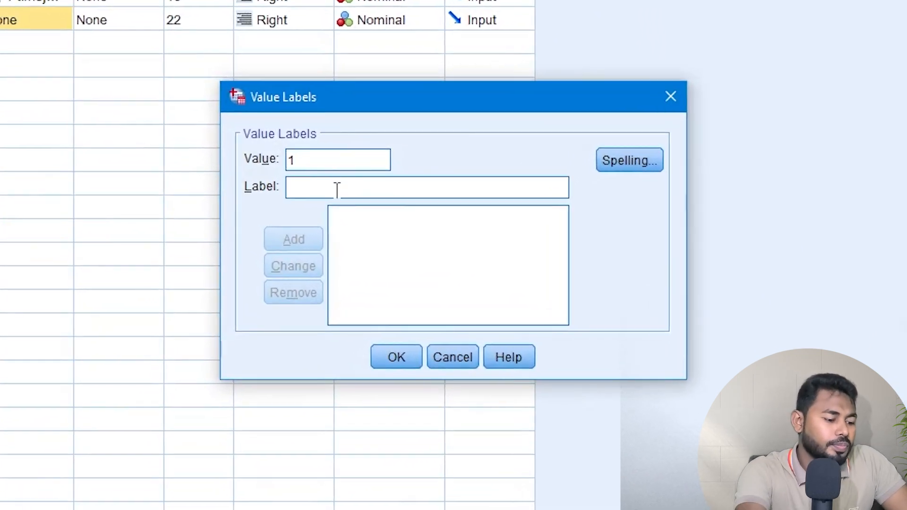
{"action": "type", "text": "Good"}
{"action": "key", "text": "Return"}
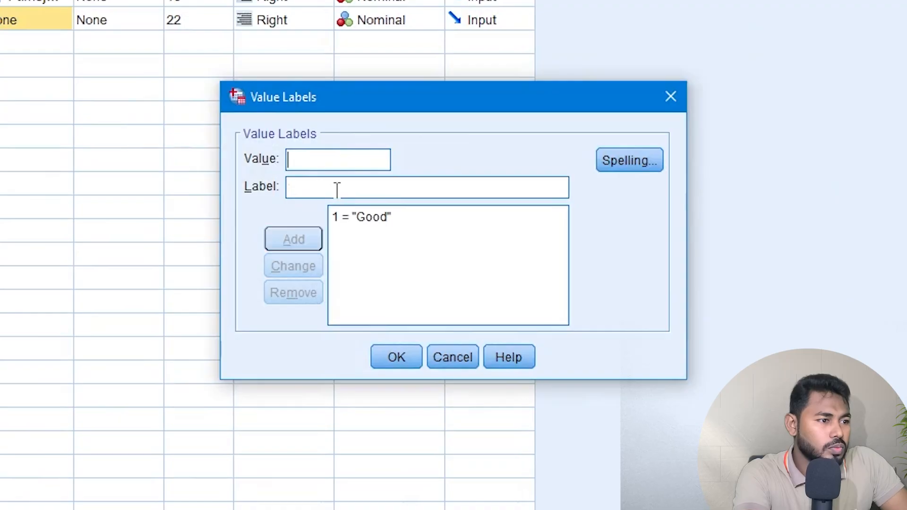
{"action": "type", "text": "2"}
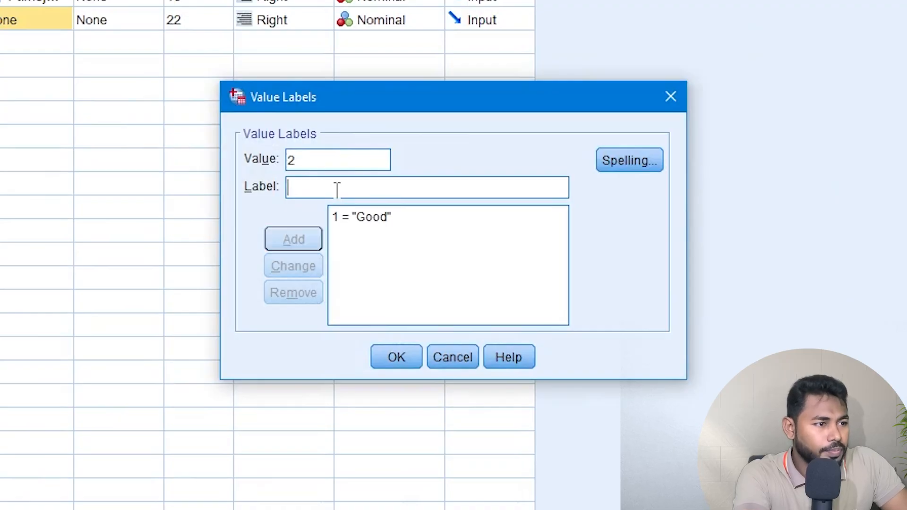
{"action": "type", "text": "Average"}
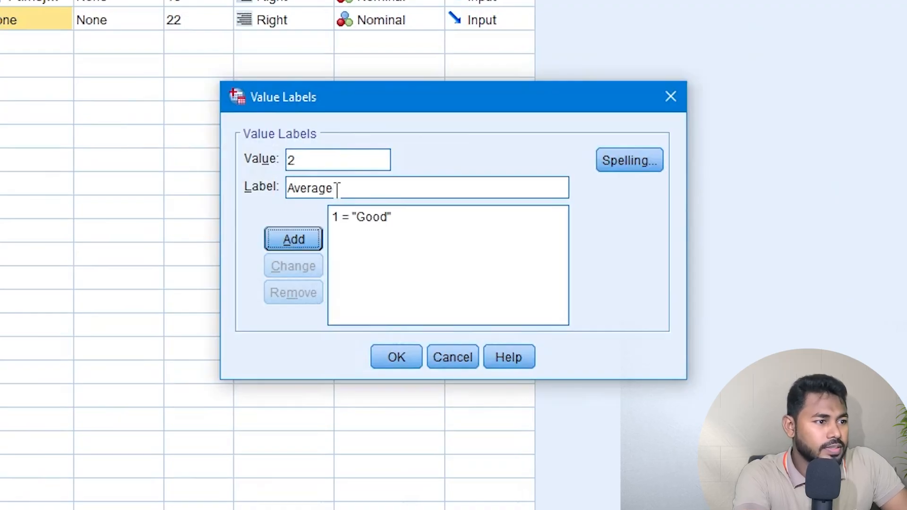
{"action": "key", "text": "Return"}
Add the value label 3 = Poor and accept the value labels of FamilyMeetingsWeekly
{"action": "type", "text": "3"}
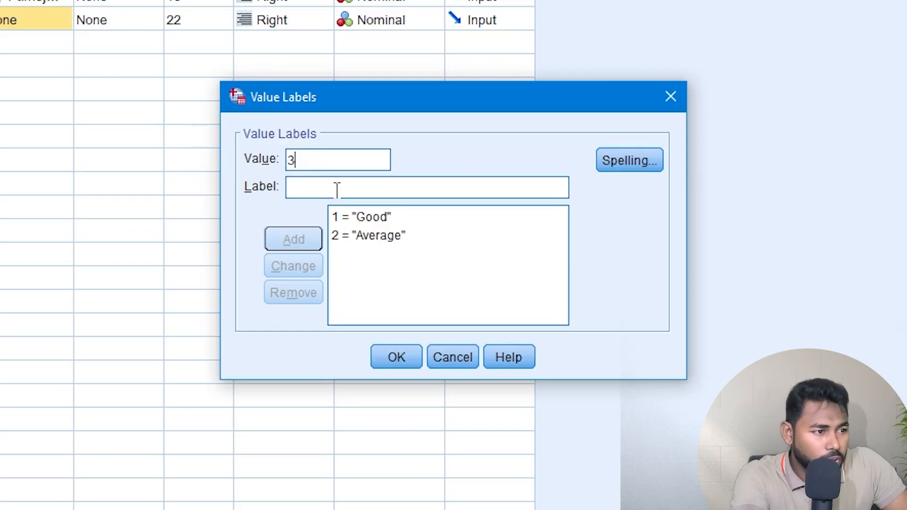
{"action": "left_click", "coordinate": [337, 189]}
{"action": "type", "text": "Poo"}
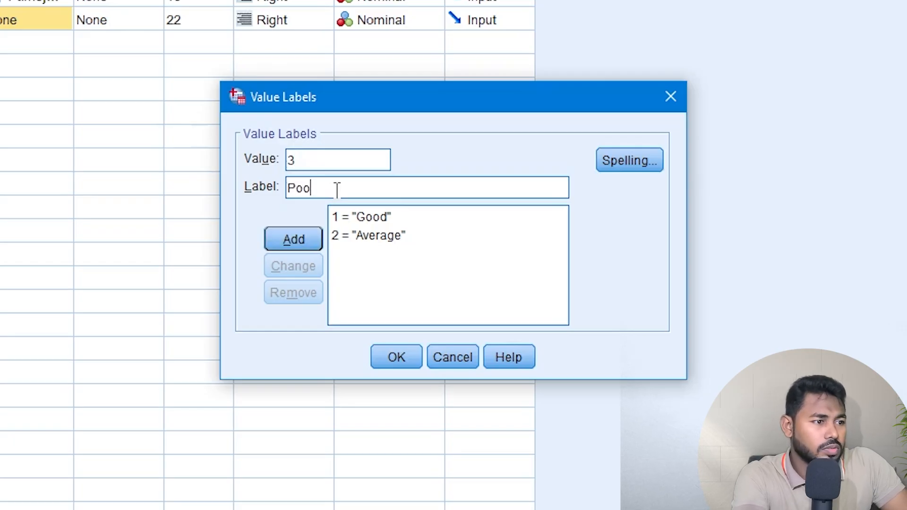
{"action": "type", "text": "r"}
{"action": "left_click", "coordinate": [286, 241]}
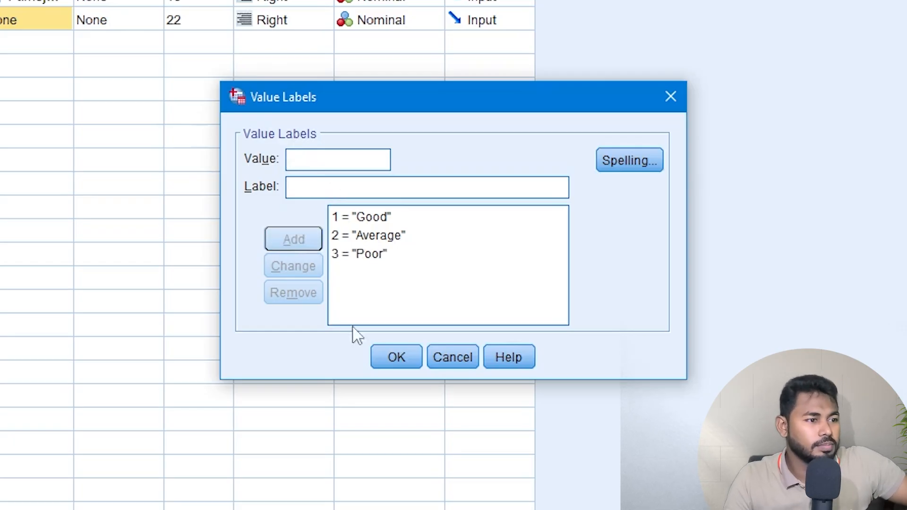
{"action": "left_click", "coordinate": [405, 361]}
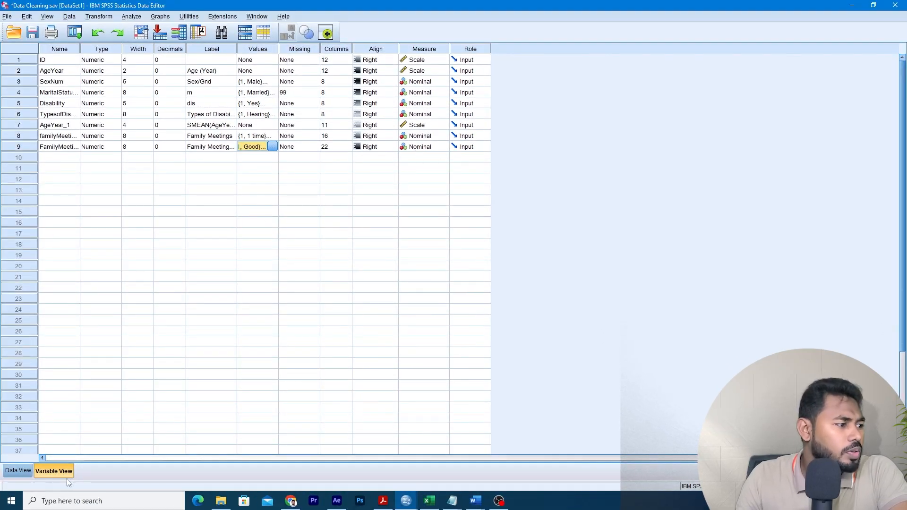
Compare the labelled FamilyMeetingsWeekly categories with the familyMeetings values across all cases in the data, switching the value label display off and on
{"action": "left_click", "coordinate": [18, 469]}
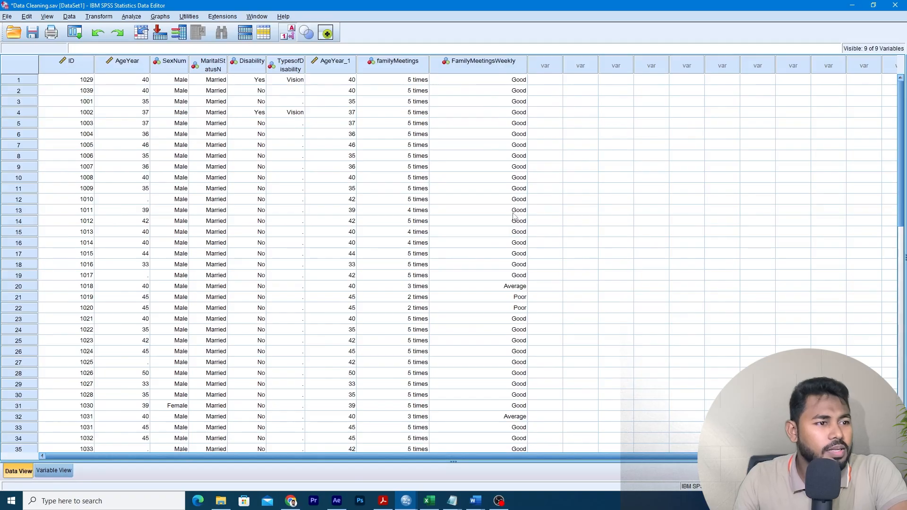
{"action": "scroll", "coordinate": [518, 328], "scroll_direction": "down", "scroll_amount": 6}
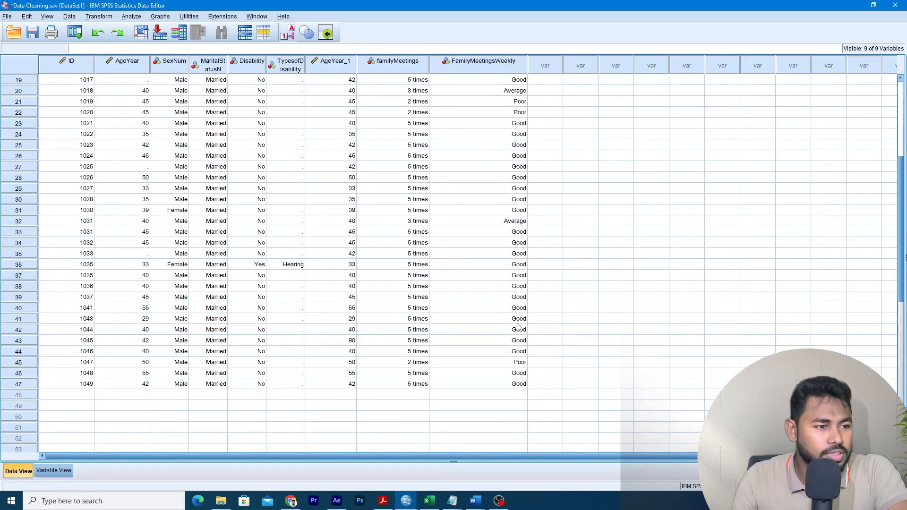
{"action": "left_click", "coordinate": [513, 363]}
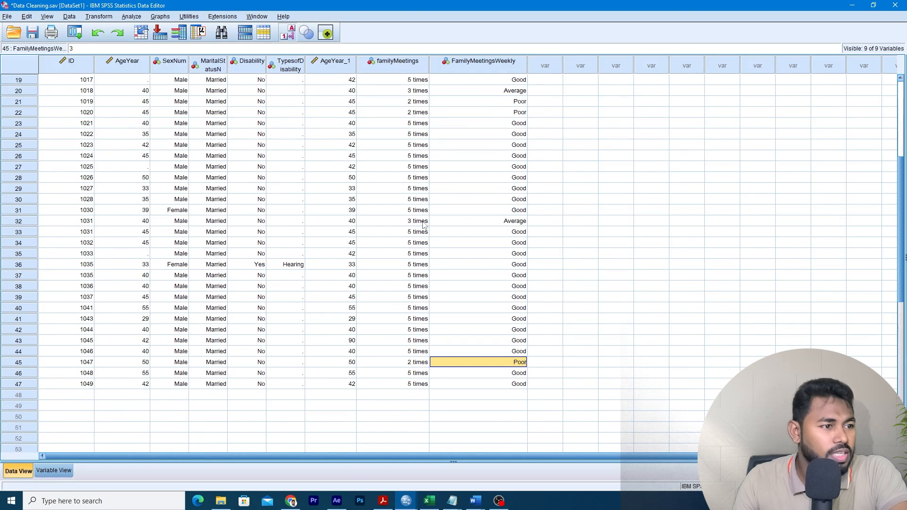
{"action": "scroll", "coordinate": [522, 225], "scroll_direction": "up", "scroll_amount": 2}
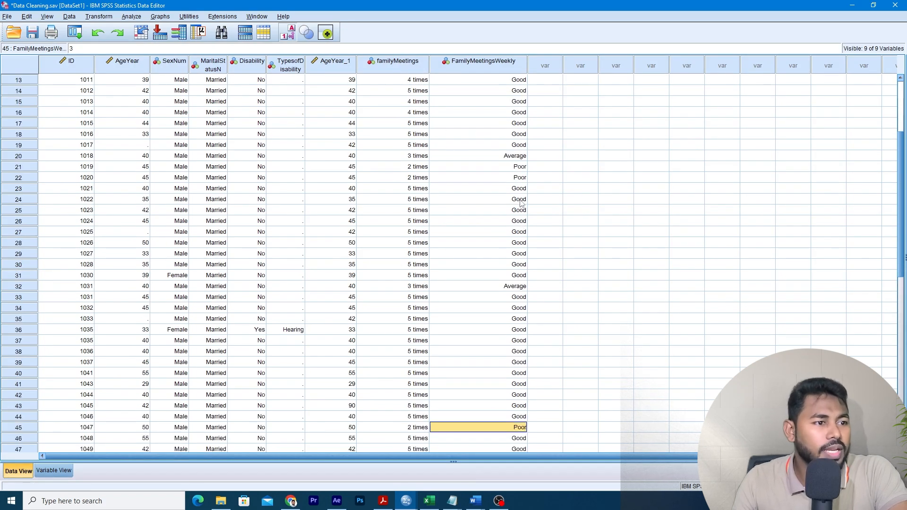
{"action": "scroll", "coordinate": [522, 202], "scroll_direction": "up", "scroll_amount": 4}
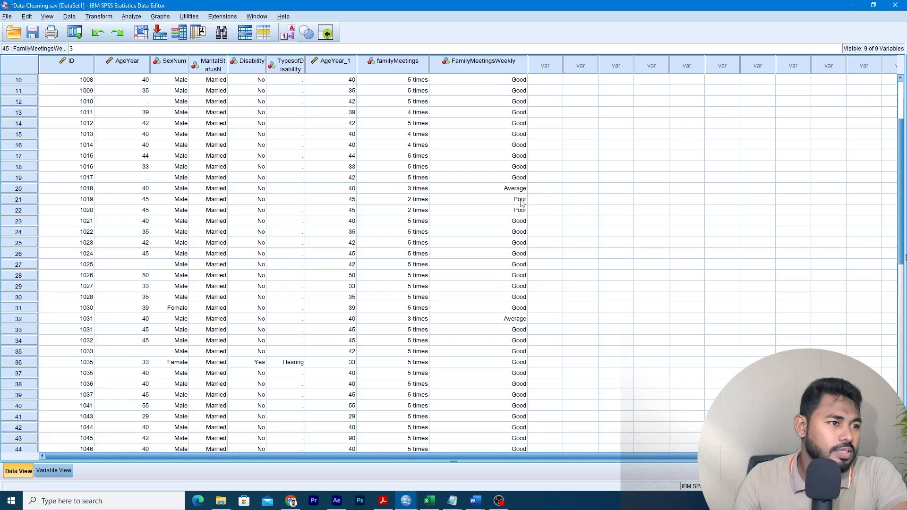
{"action": "left_click", "coordinate": [287, 33]}
{"action": "left_click", "coordinate": [288, 32]}
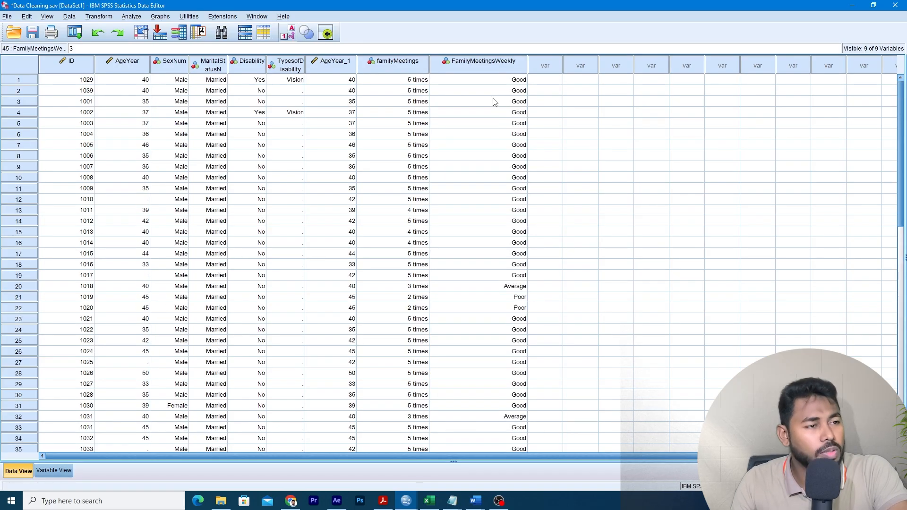
{"action": "scroll", "coordinate": [490, 217], "scroll_direction": "down", "scroll_amount": 7}
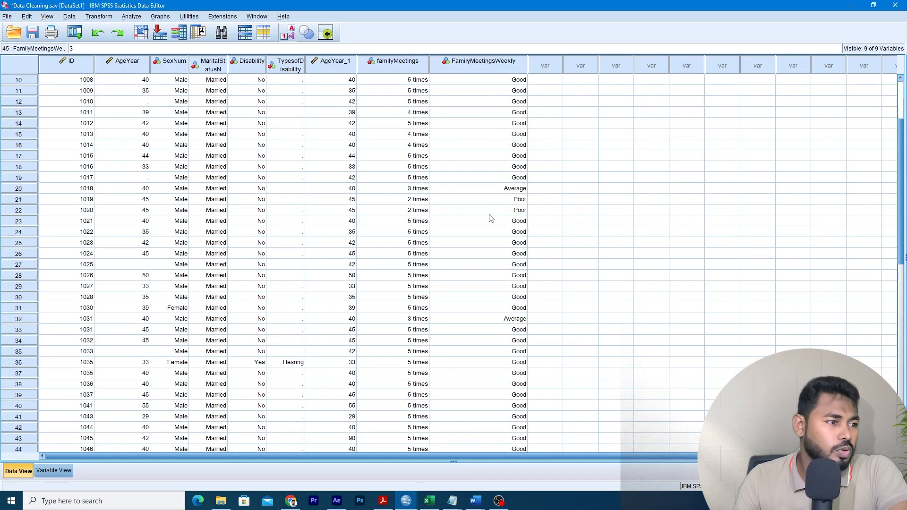
{"action": "scroll", "coordinate": [491, 218], "scroll_direction": "up", "scroll_amount": 7}
{"action": "scroll", "coordinate": [491, 218], "scroll_direction": "down", "scroll_amount": 5}
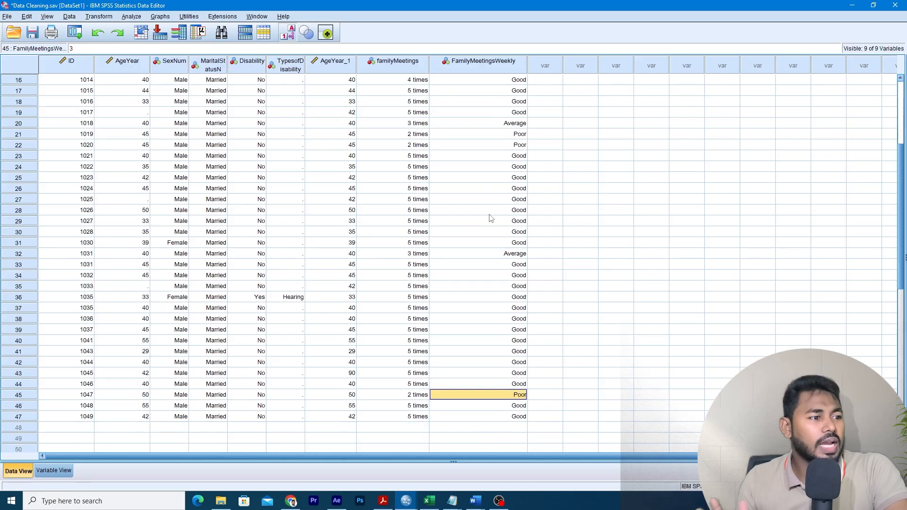